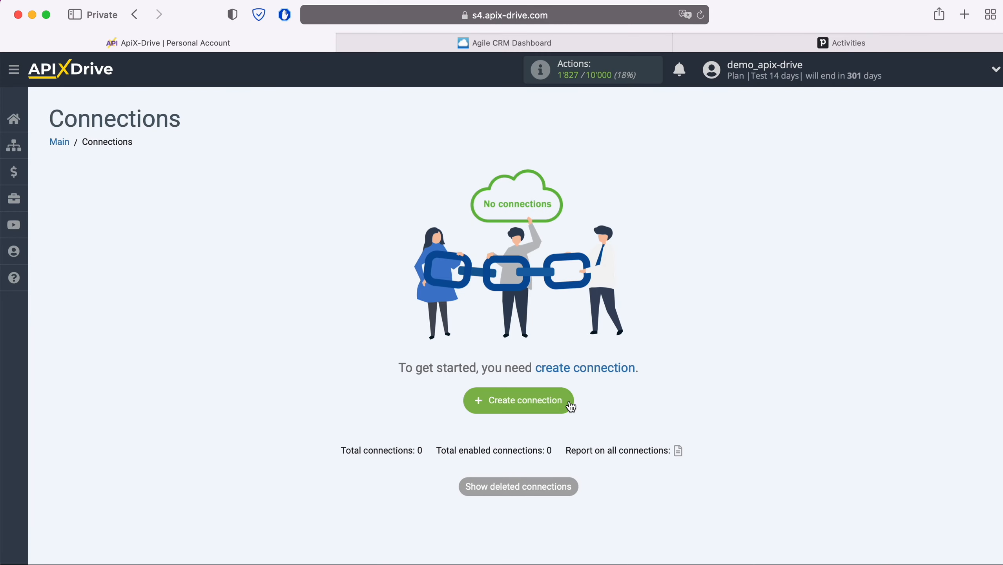
Create a new connection with Agile CRM as the data source system.
left_click(570, 402)
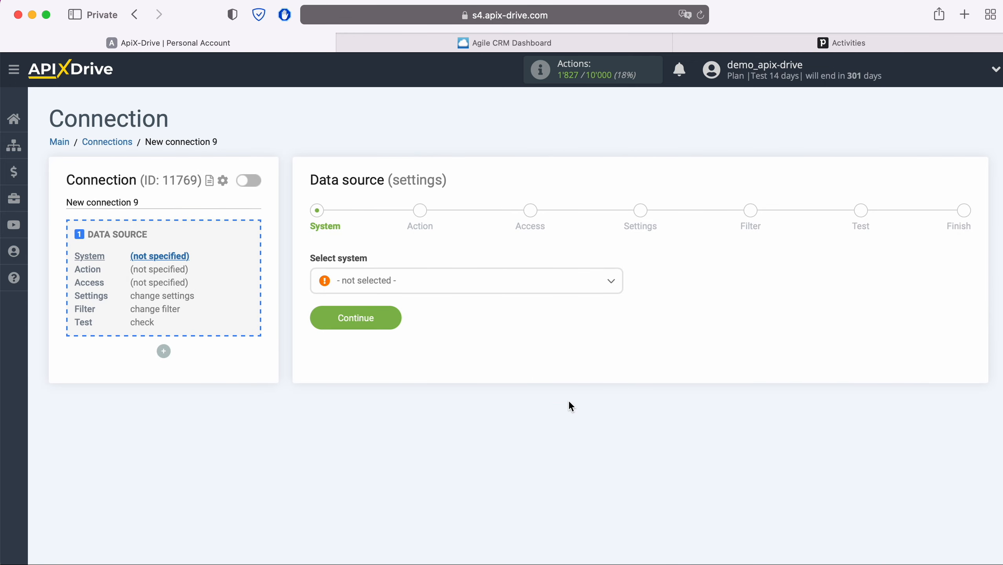
left_click(447, 278)
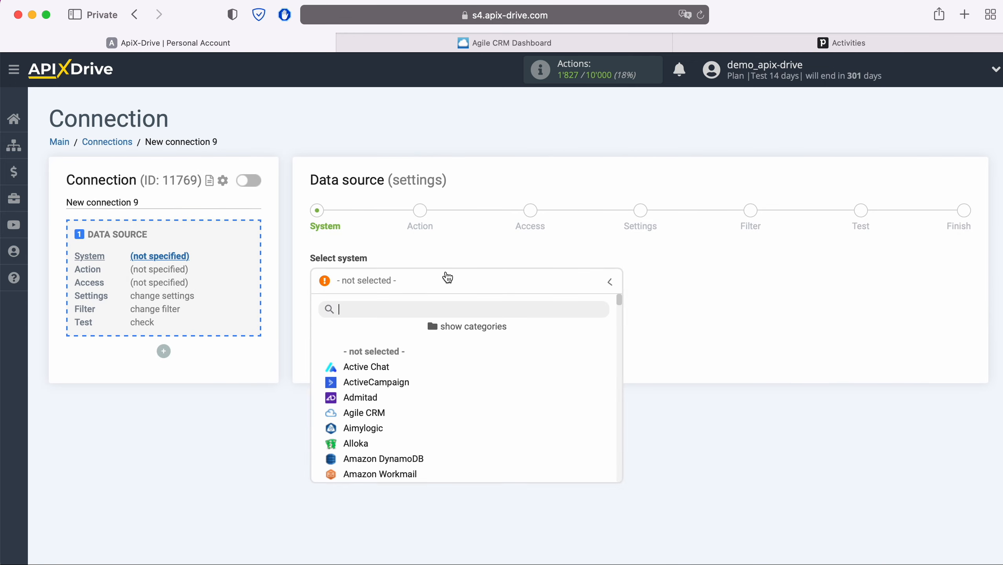
left_click(383, 413)
left_click(390, 315)
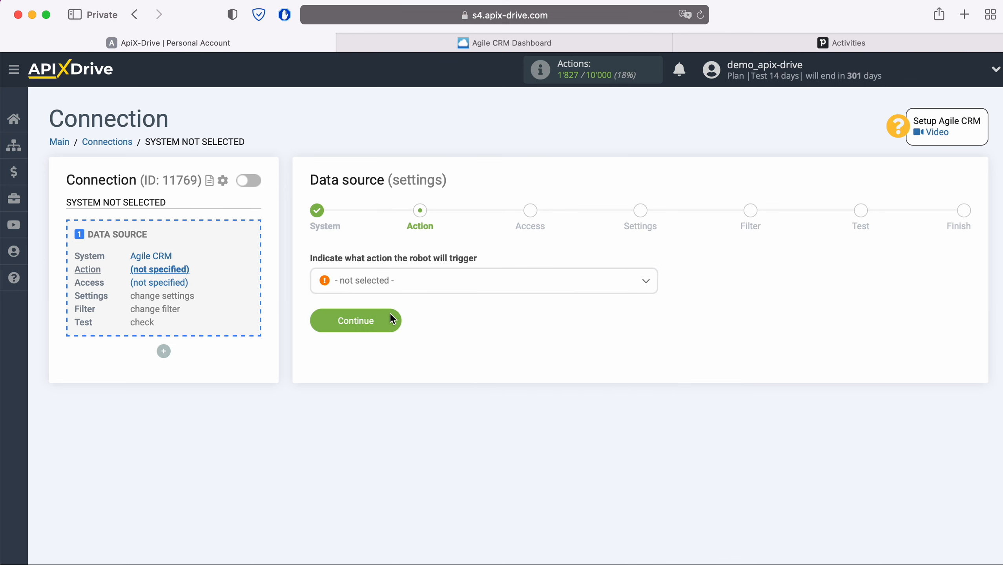
Choose the Get CONTACTS (new) source action and continue to account access.
left_click(417, 287)
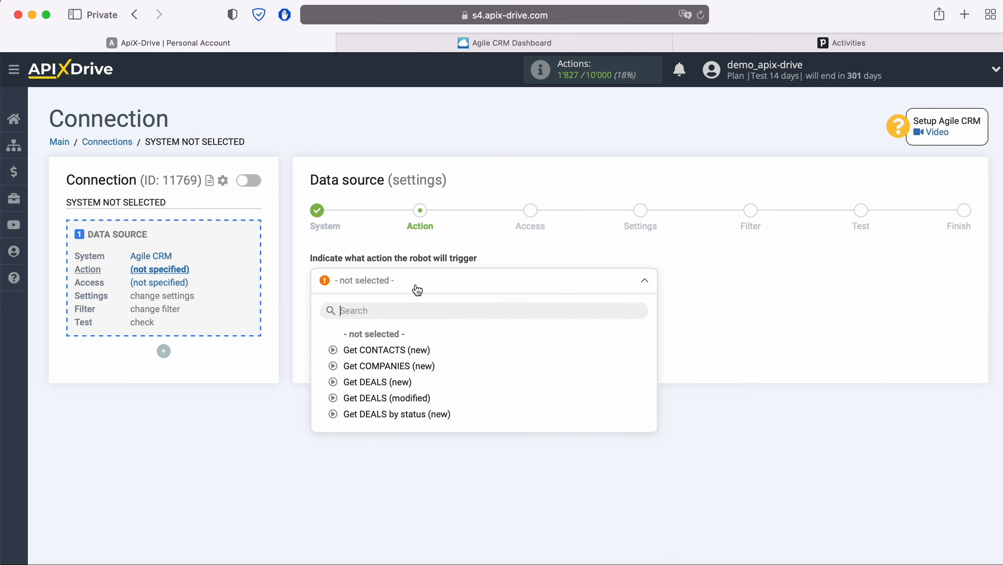
left_click(415, 350)
left_click(396, 321)
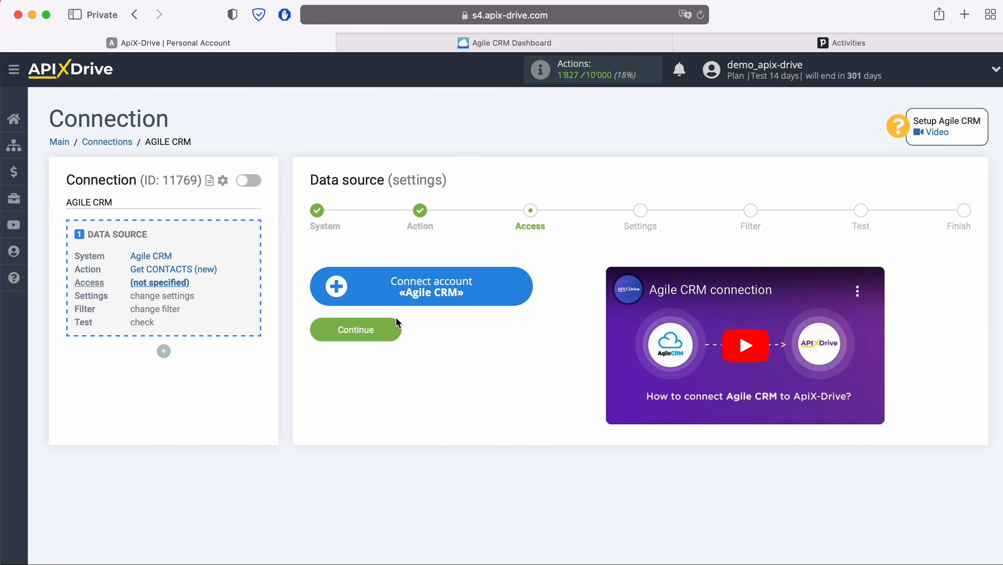
Open the Connect account «Agile CRM» form, then switch to the Agile CRM dashboard tab.
left_click(525, 285)
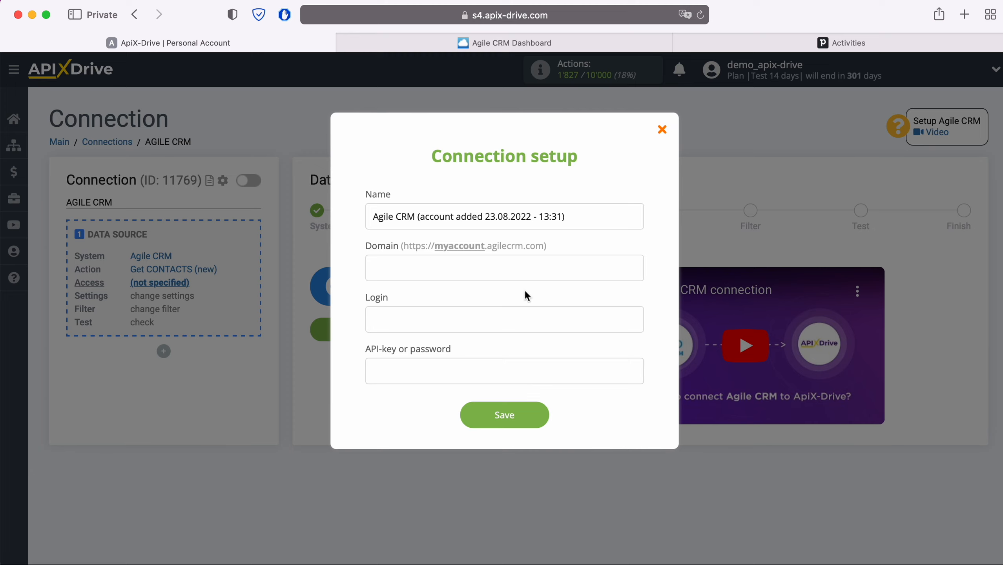
left_click(532, 41)
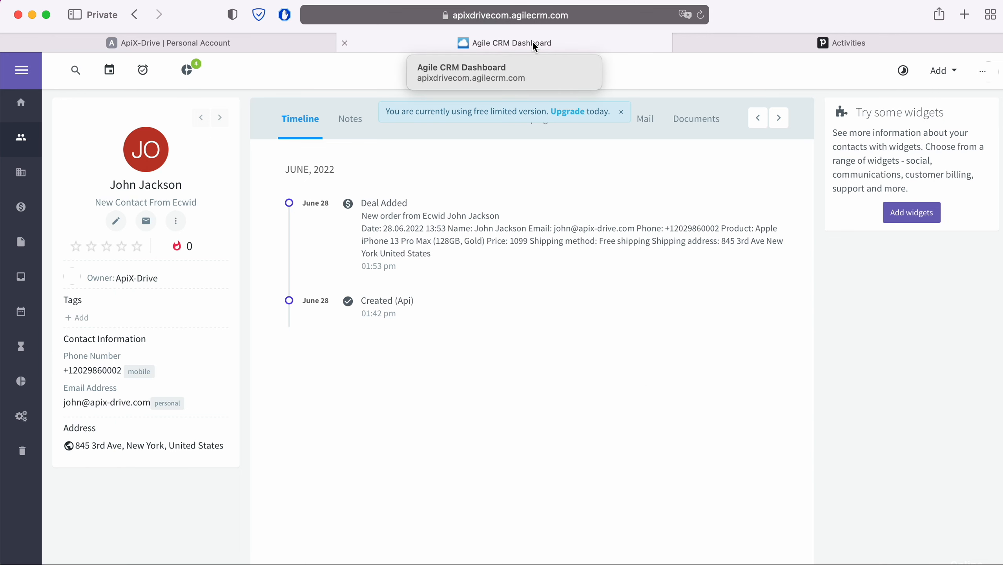
Copy the subdomain 'apixdrivecom' from the Agile CRM address bar and return to ApiX-Drive.
left_click(612, 15)
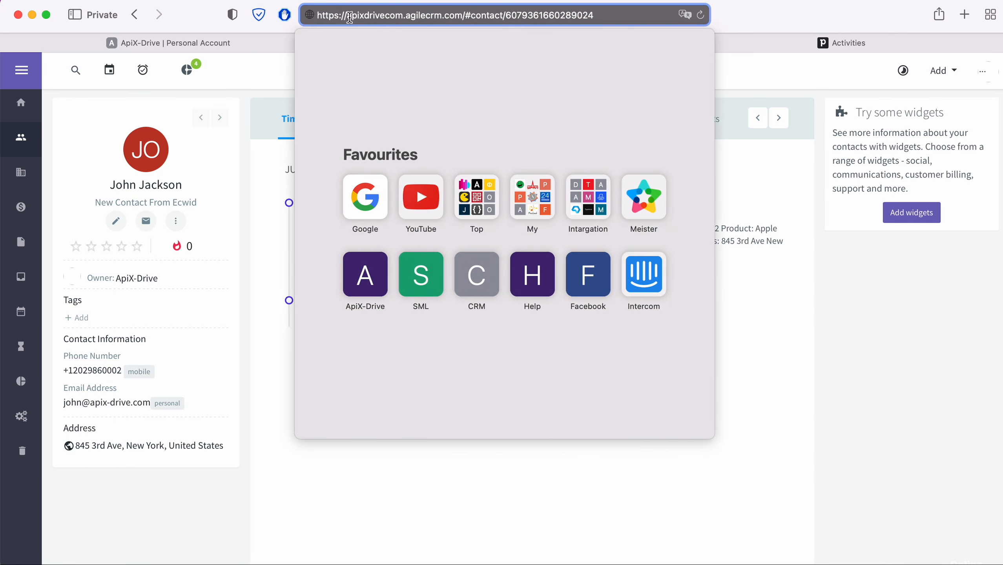
left_click_drag(347, 15, 400, 16)
right_click(394, 17)
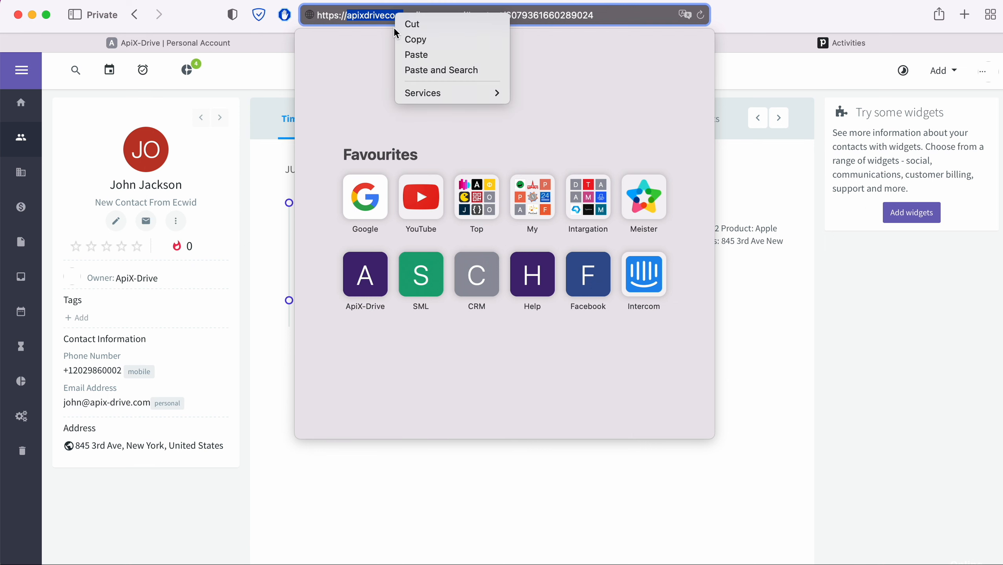
left_click(410, 37)
left_click(269, 42)
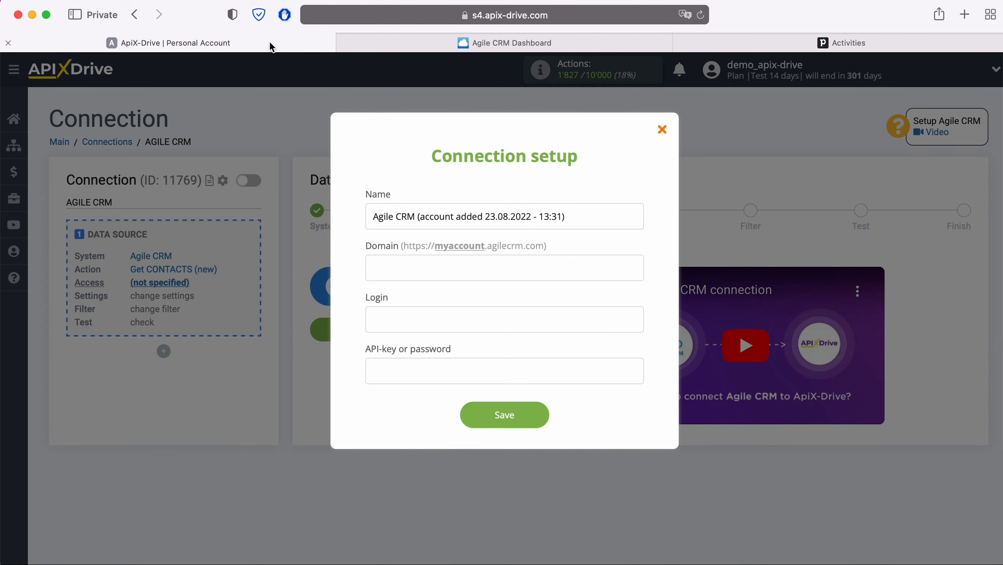
Paste 'apixdrivecom' into the Domain field and enter the account's login e-mail.
right_click(386, 264)
left_click(413, 302)
left_click(413, 316)
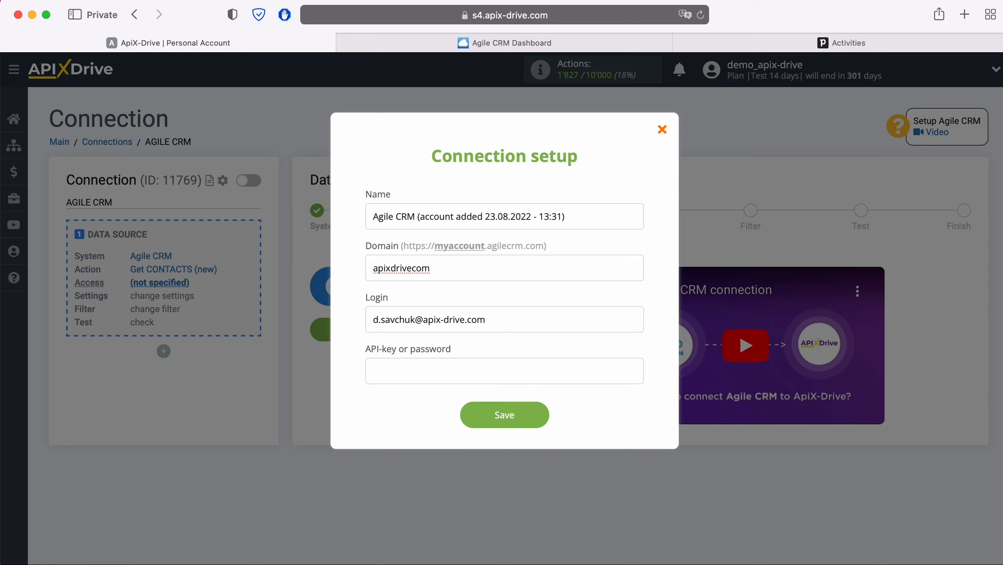
left_click(403, 366)
Open Agile CRM's Admin Settings at the Developers & API section.
left_click(569, 47)
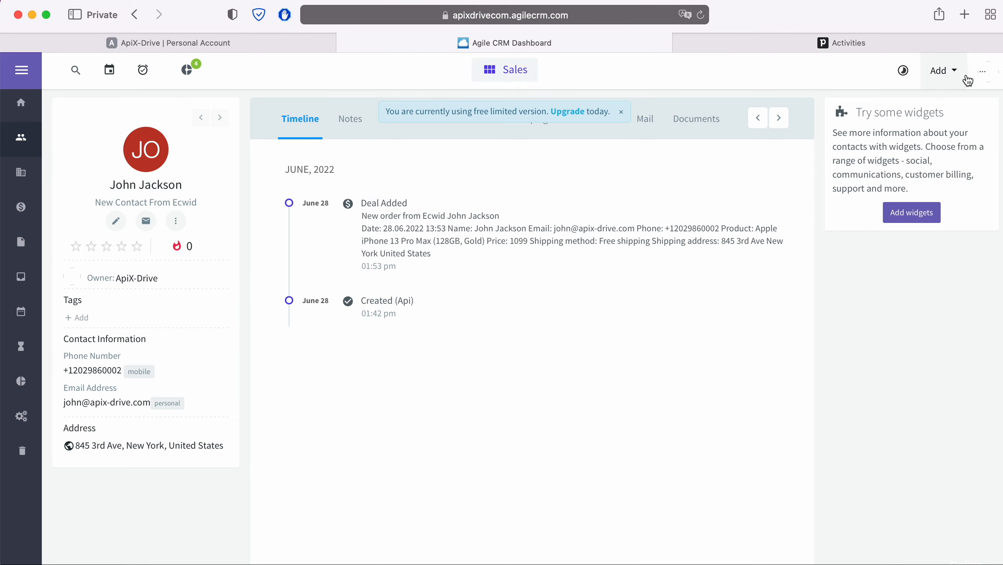
left_click(982, 72)
left_click(877, 149)
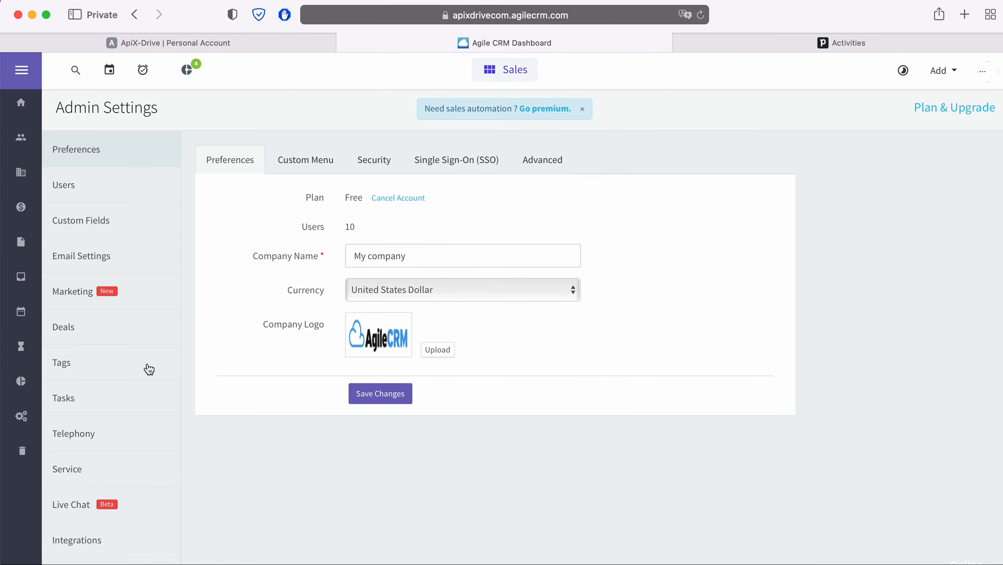
scroll(147, 369, "down", 3)
left_click(109, 548)
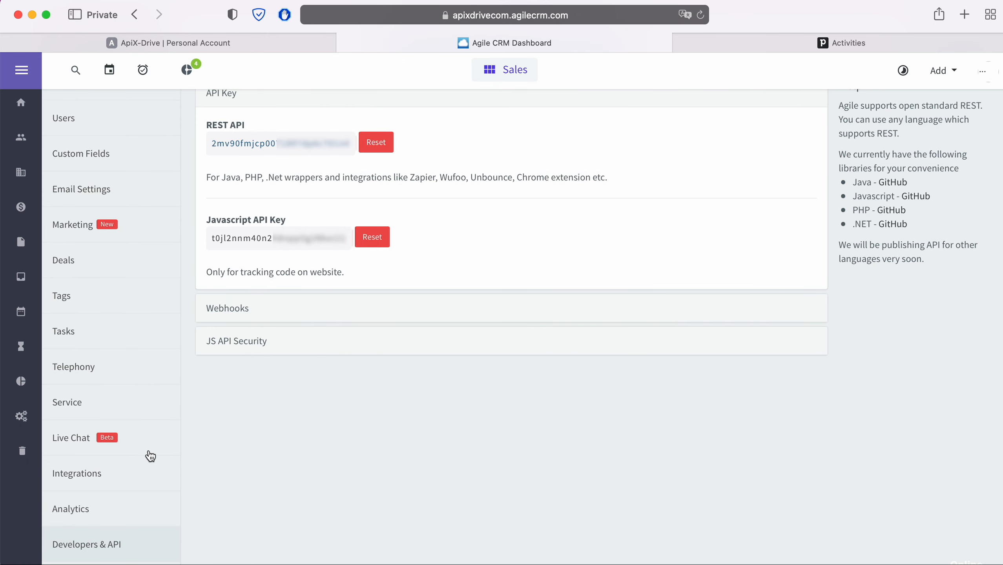
Copy the REST API key and return to the ApiX-Drive form.
left_click_drag(349, 144, 212, 145)
right_click(216, 143)
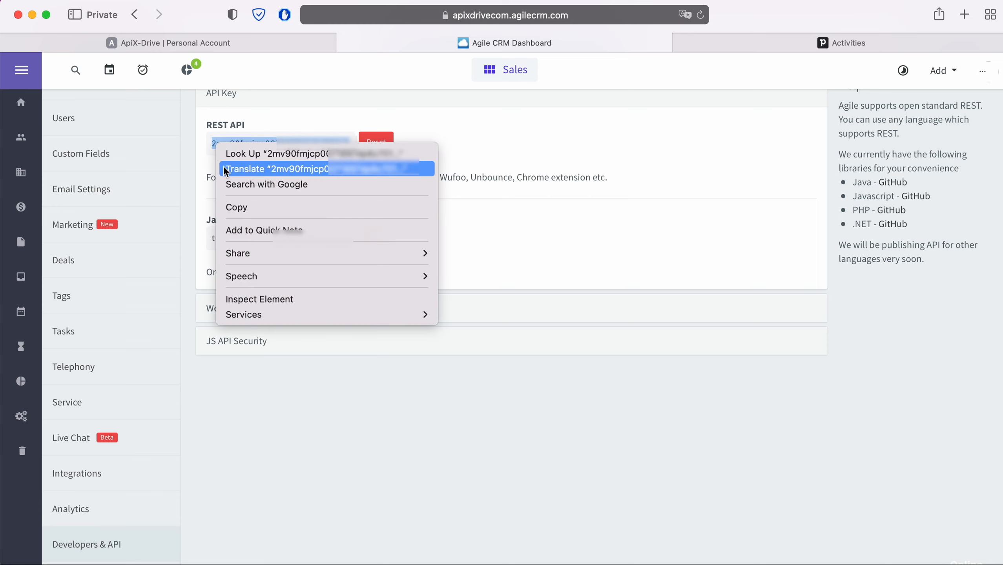
left_click(229, 207)
left_click(249, 44)
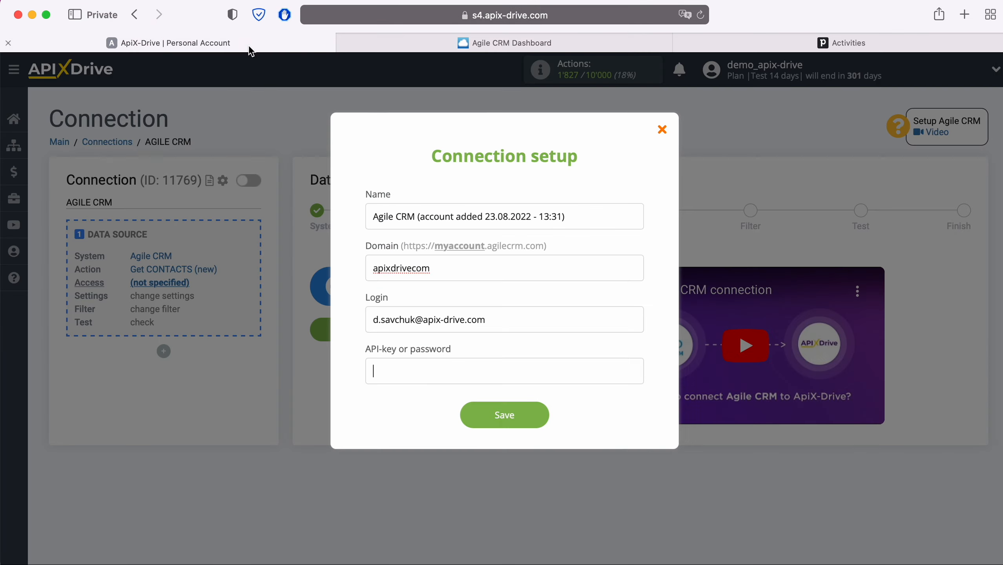
Paste the REST API key into the API-key field and save the Agile CRM account.
right_click(398, 375)
left_click(424, 410)
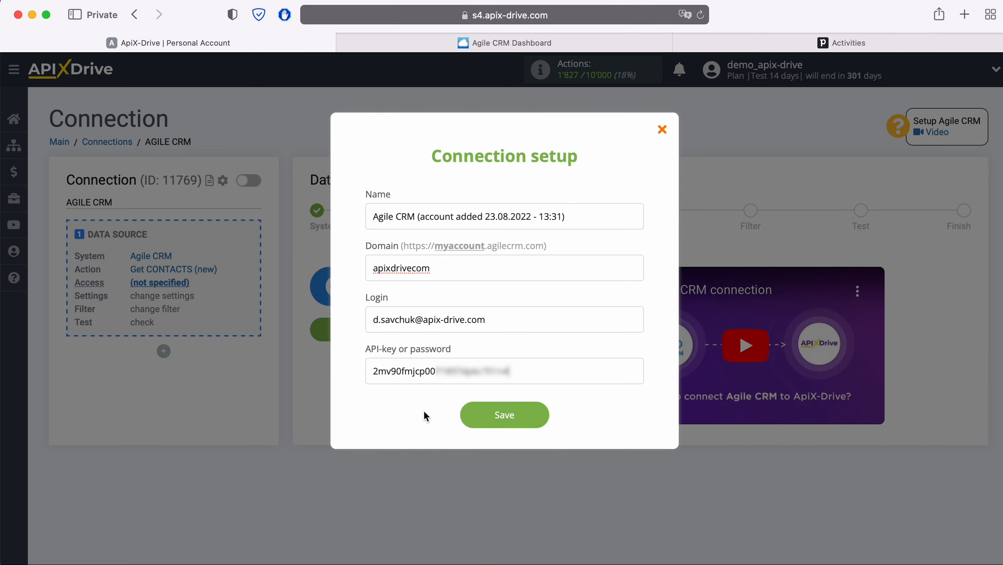
left_click(541, 419)
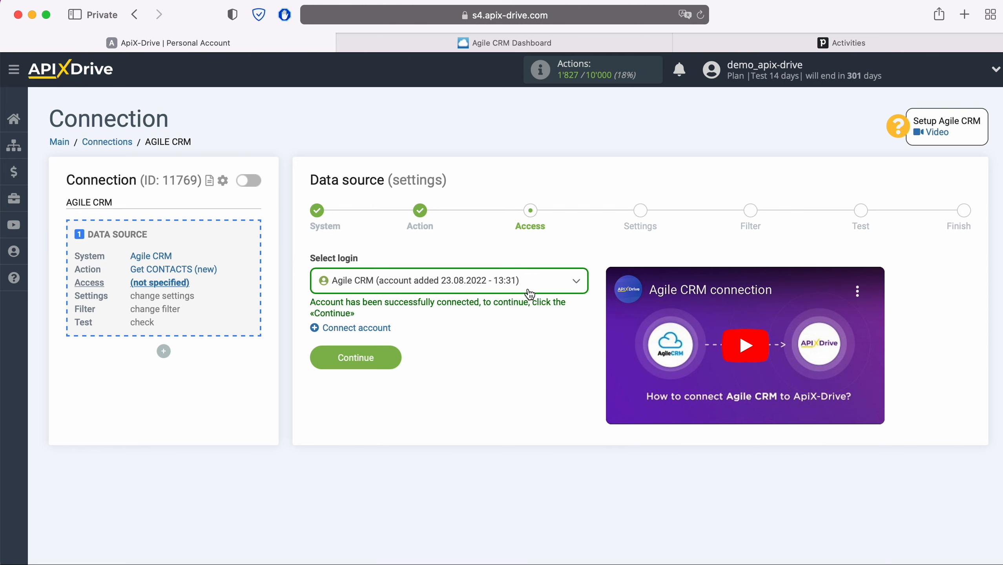
Select the newly added Agile CRM login and advance to the Filter step.
left_click(530, 295)
left_click(482, 367)
left_click(397, 357)
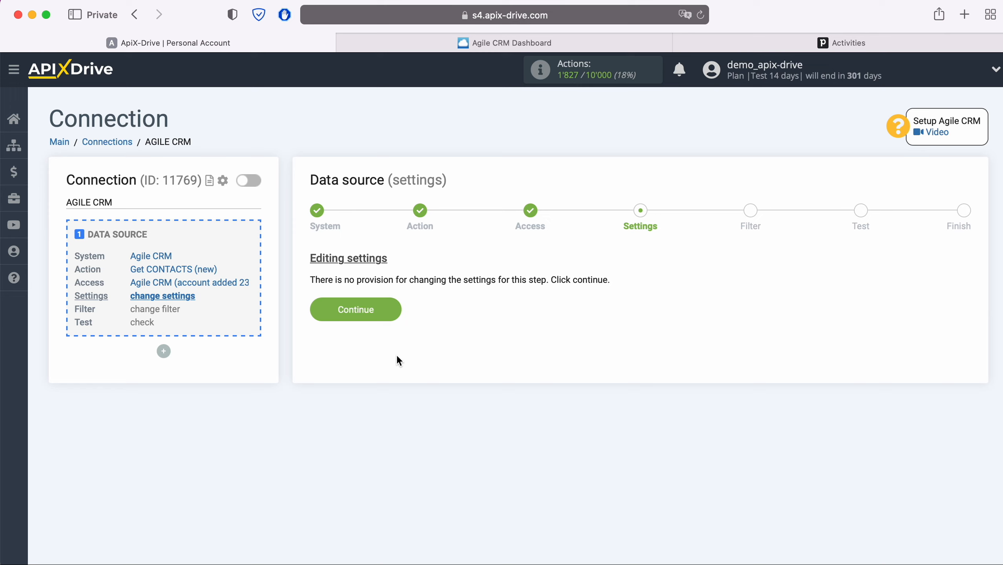
left_click(395, 306)
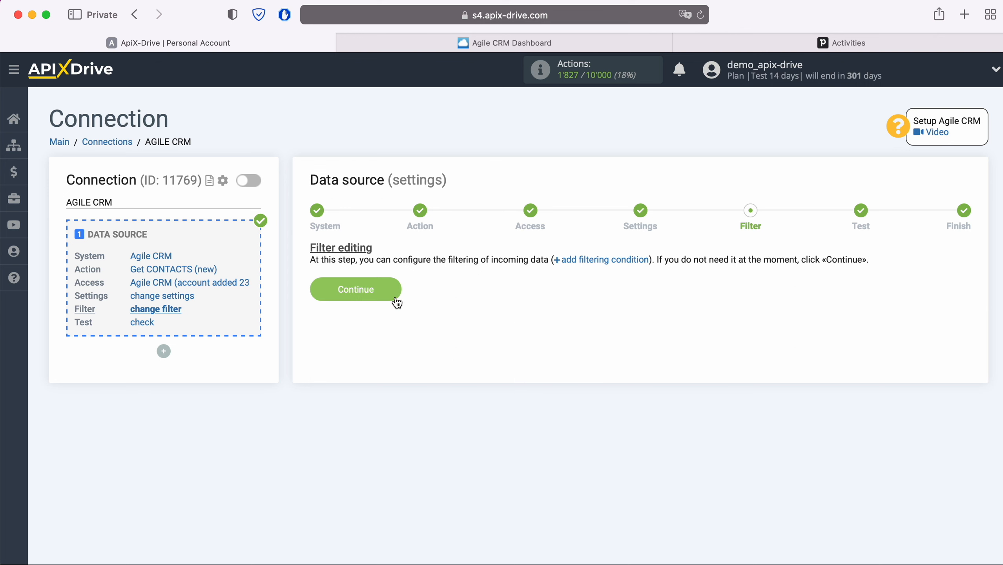
Skip the filter, check the loaded Agile CRM contact test data, and finish the source.
left_click(397, 283)
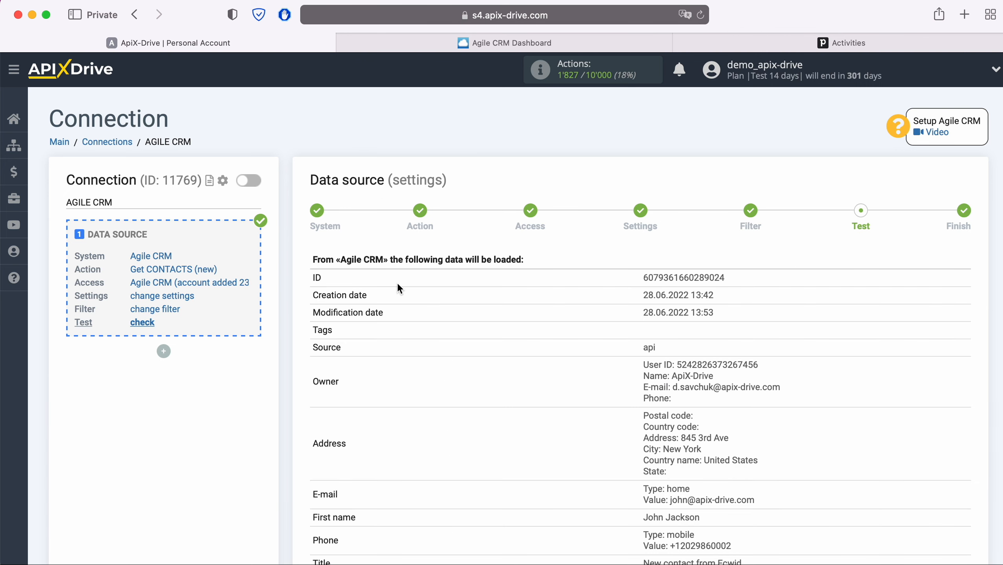
scroll(397, 283, "down", 4)
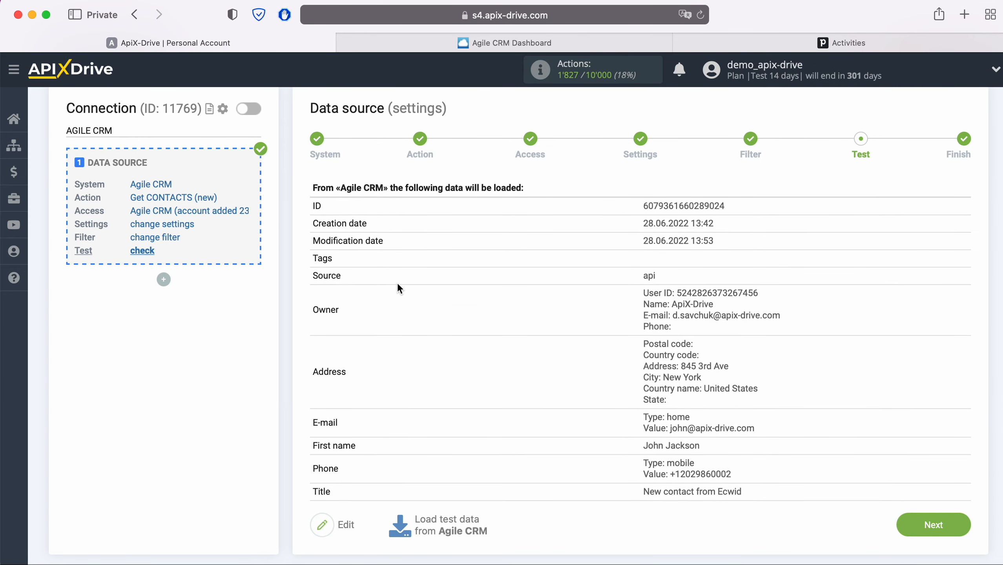
left_click(963, 521)
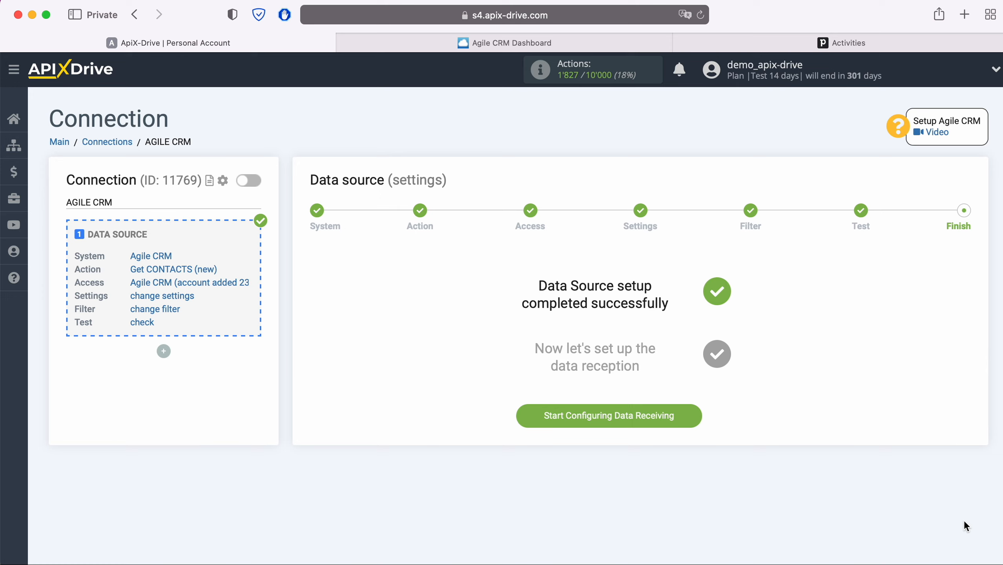
Choose Pipedrive as the data destination system.
left_click(698, 414)
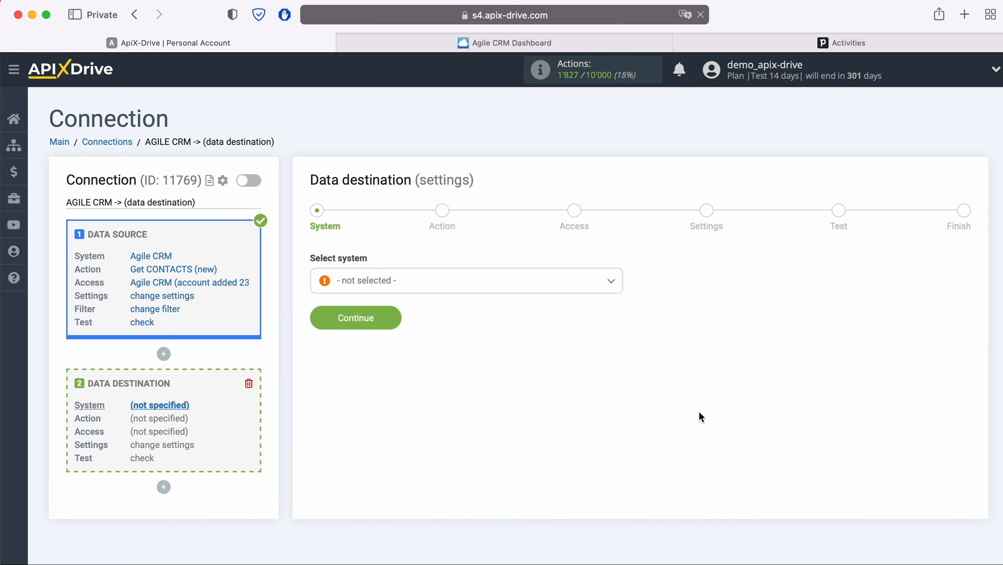
left_click(468, 283)
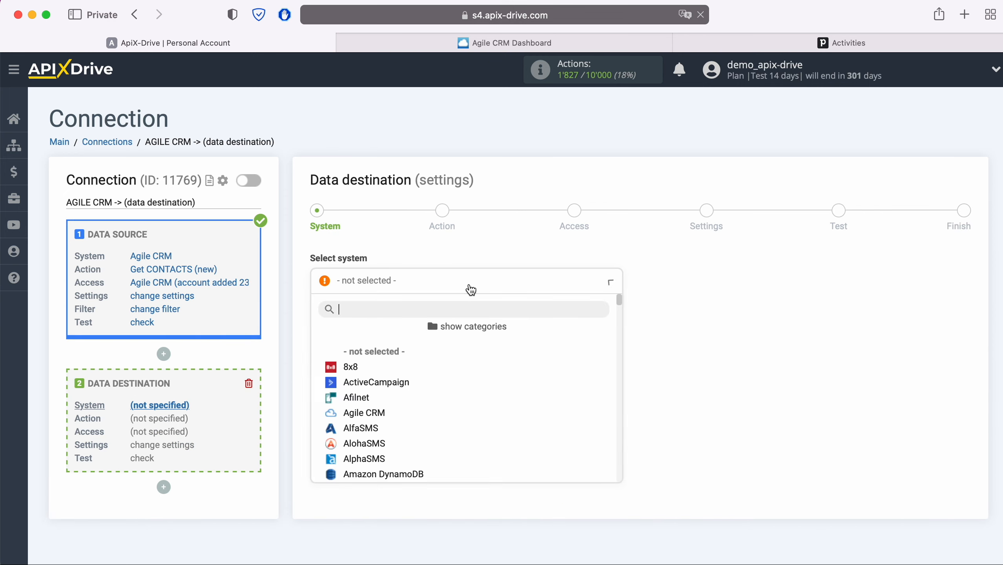
scroll(497, 366, "down", 3)
scroll(498, 372, "down", 15)
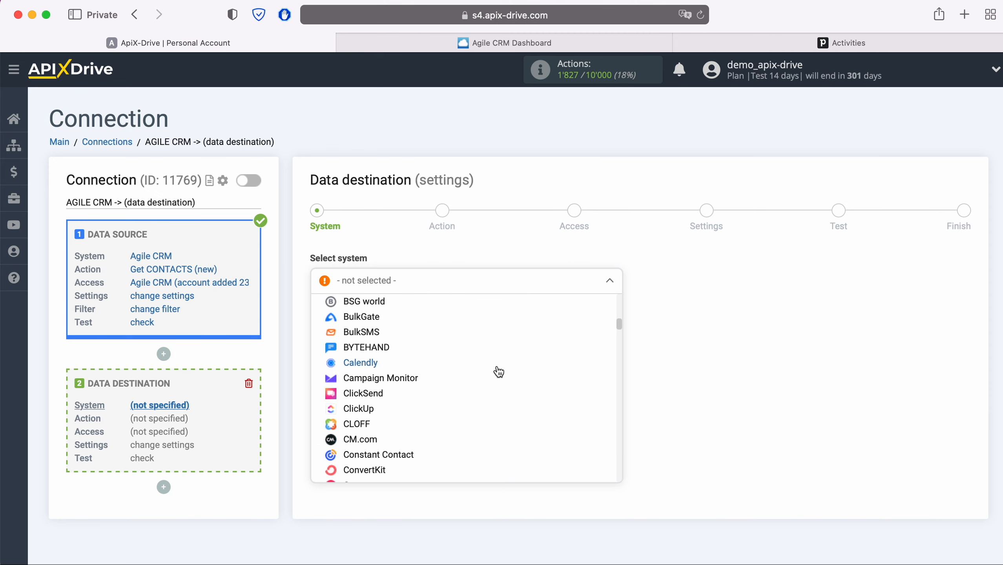
scroll(499, 371, "down", 15)
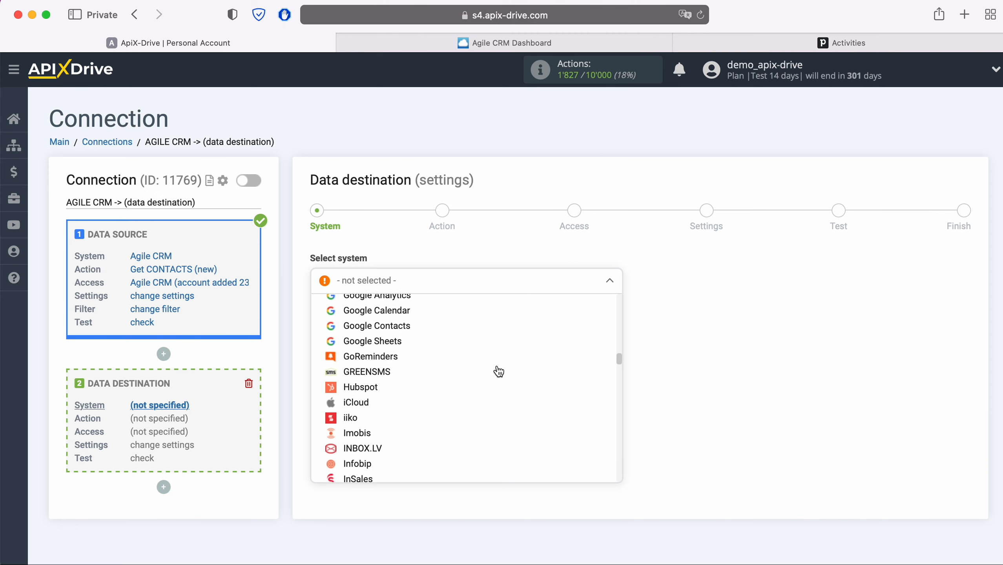
scroll(498, 372, "down", 15)
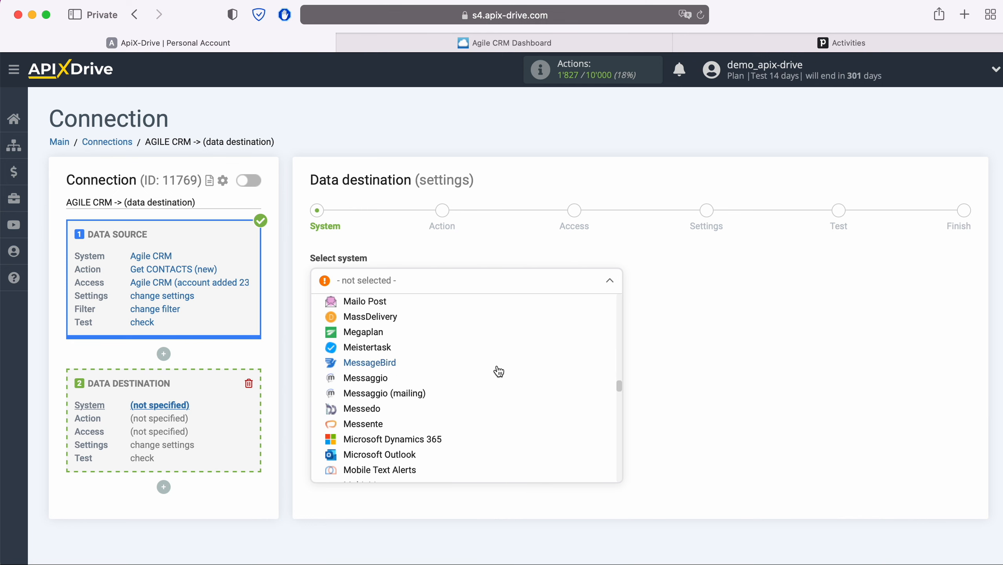
scroll(498, 372, "down", 3)
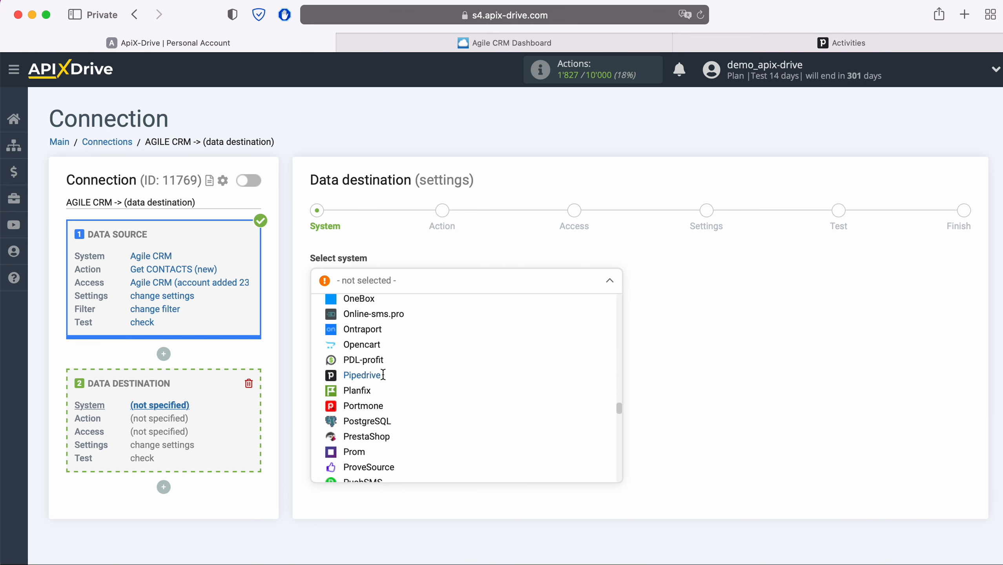
left_click(389, 373)
left_click(393, 321)
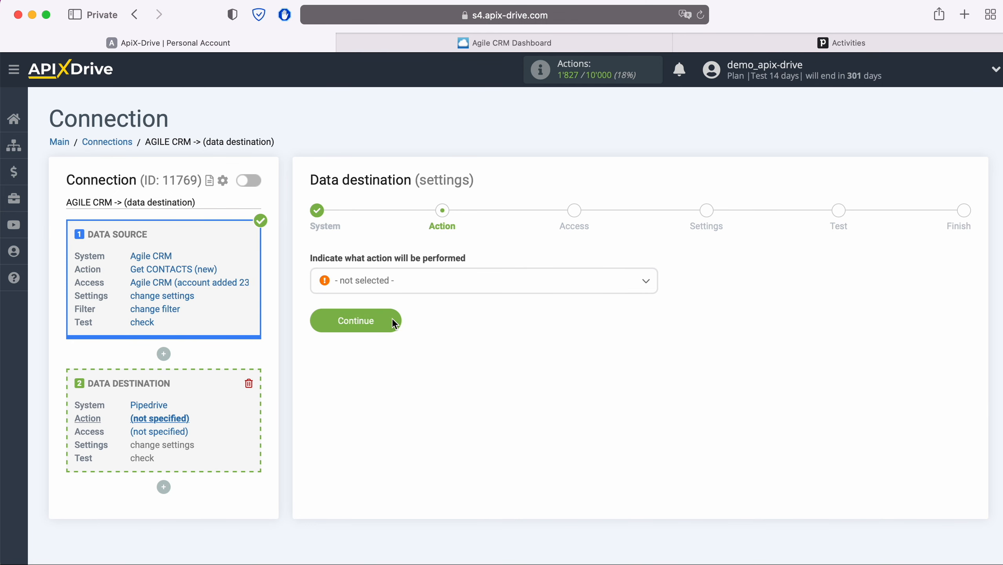
Set the destination action to Create TASK and continue to account access.
left_click(431, 291)
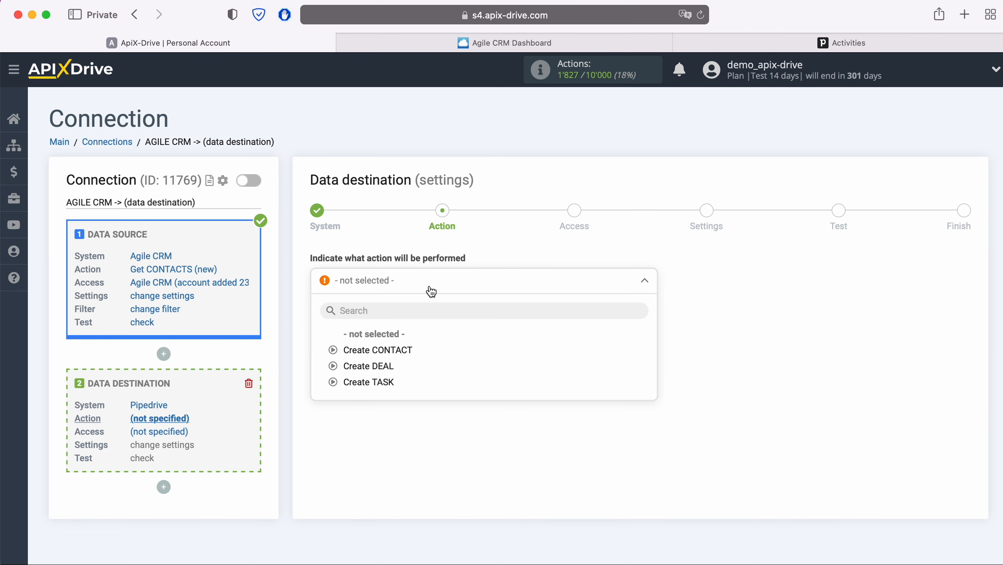
left_click(389, 382)
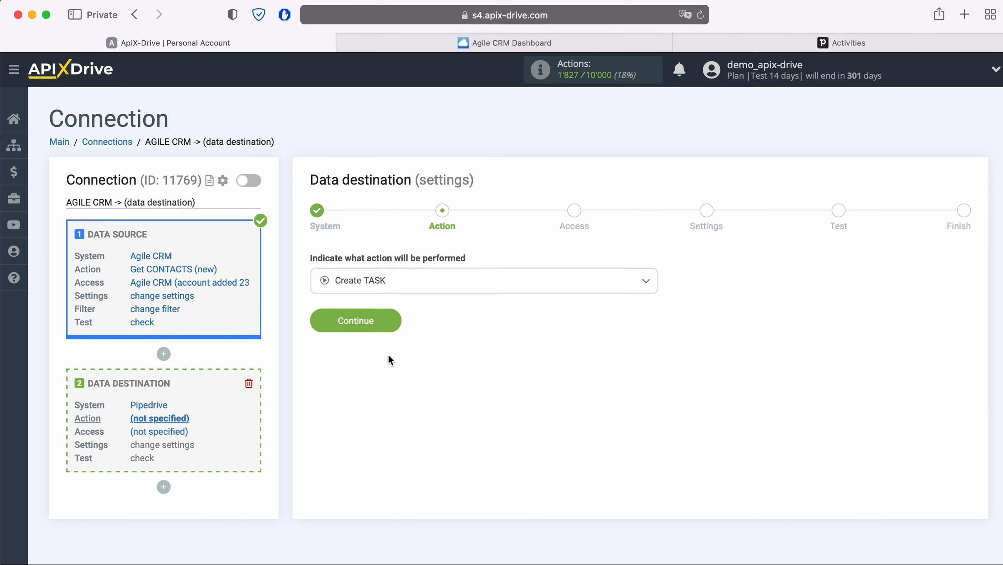
left_click(395, 326)
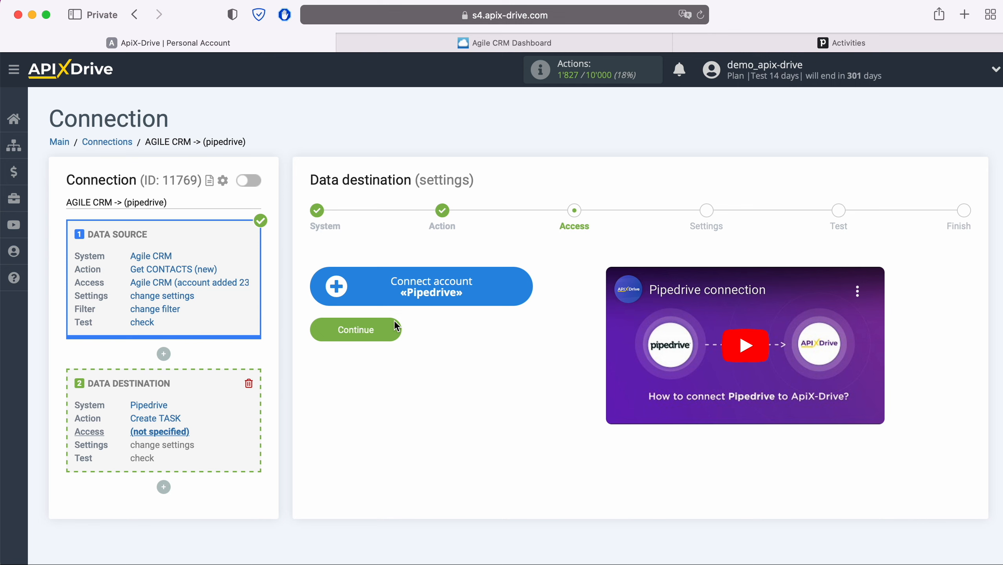
Open the Connect account «Pipedrive» form, then switch to the Pipedrive Activities tab.
left_click(526, 289)
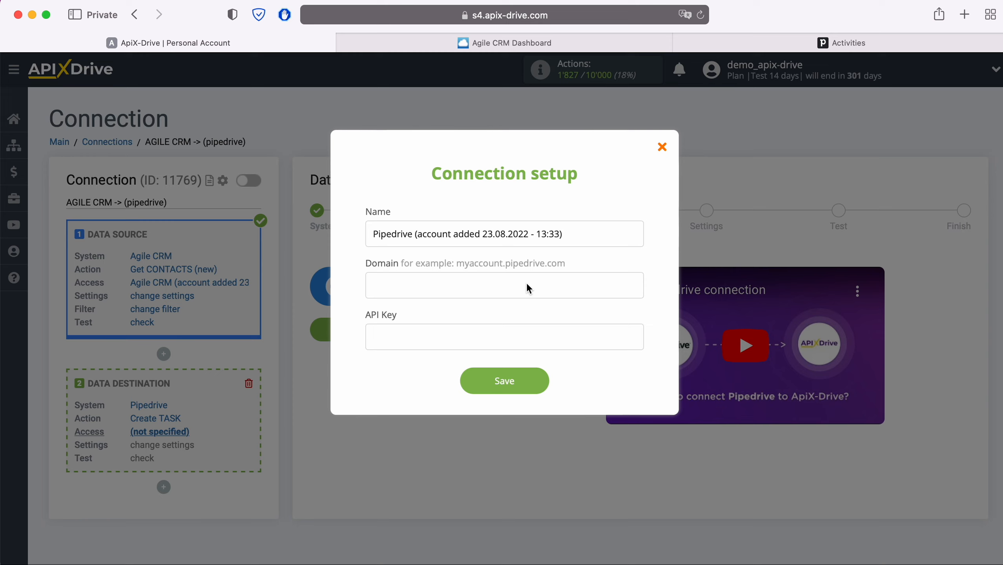
left_click(820, 47)
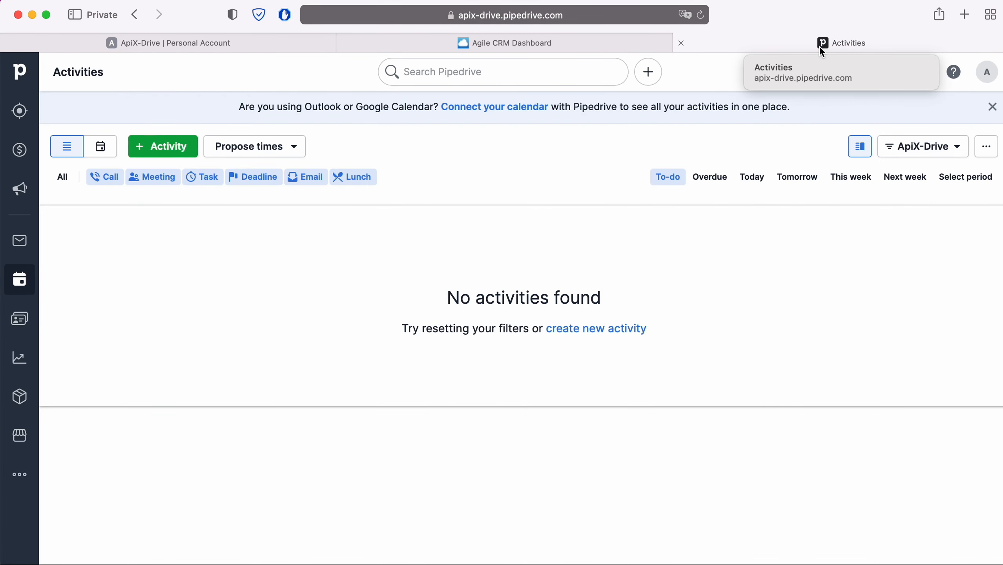
Copy the domain apix-drive.pipedrive.com from Pipedrive's address bar.
left_click(641, 16)
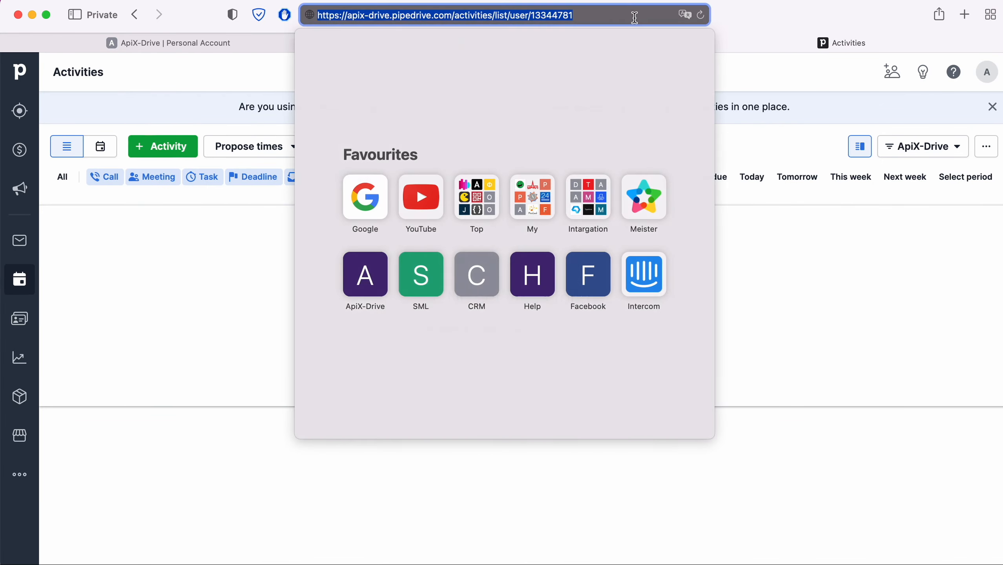
left_click(627, 17)
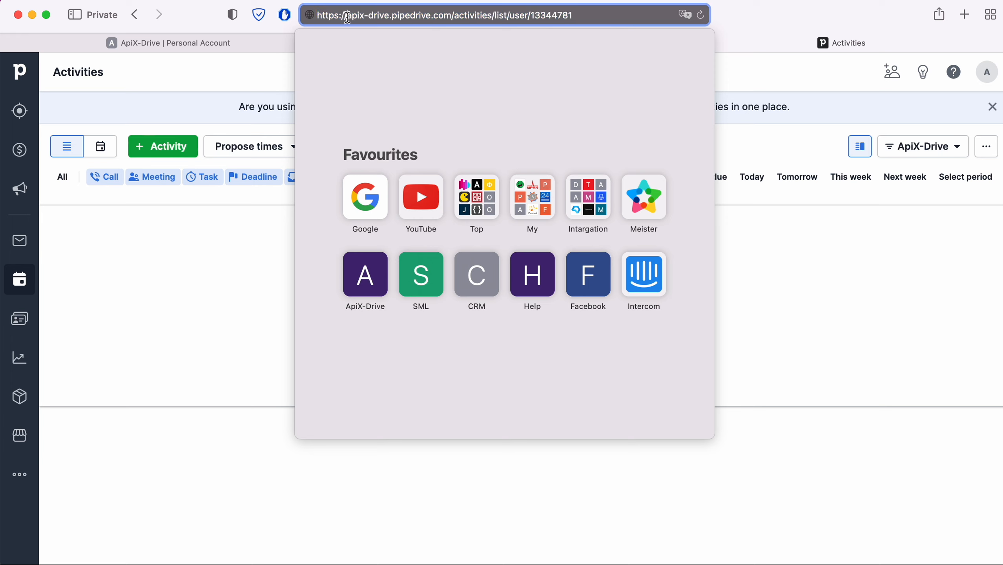
left_click_drag(347, 16, 452, 16)
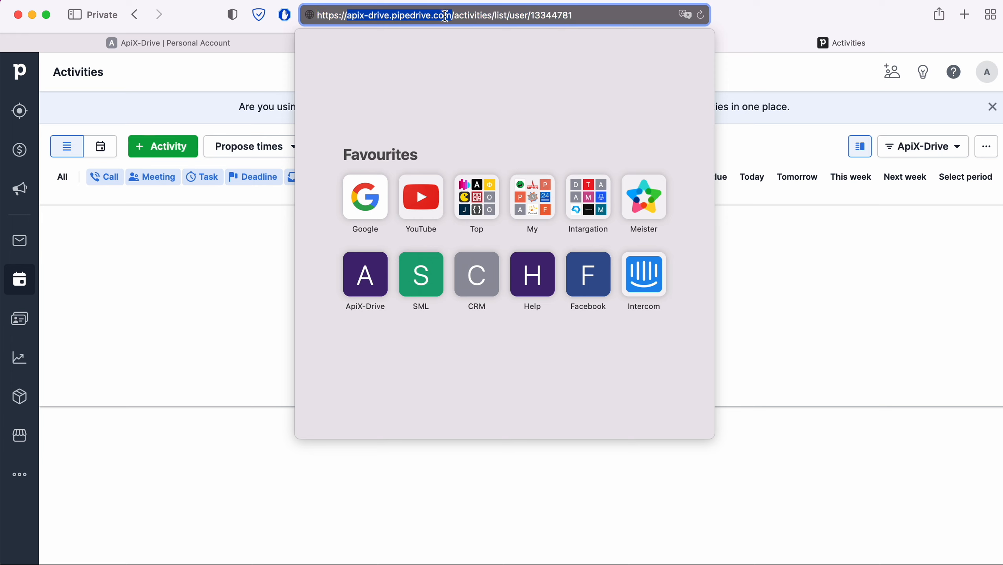
right_click(443, 17)
left_click(458, 39)
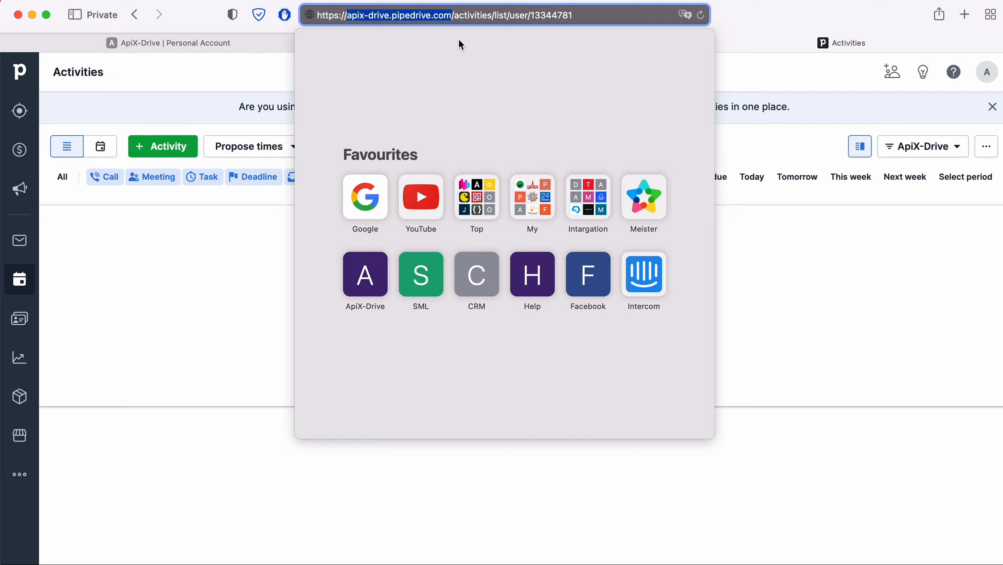
Paste apix-drive.pipedrive.com into the Domain field of ApiX-Drive's Pipedrive form.
left_click(291, 41)
right_click(391, 281)
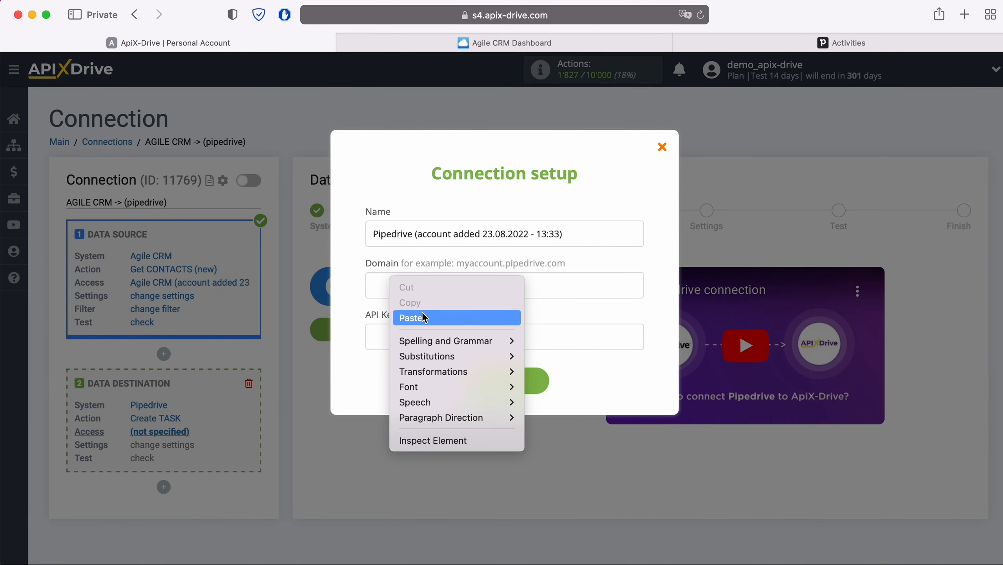
left_click(422, 316)
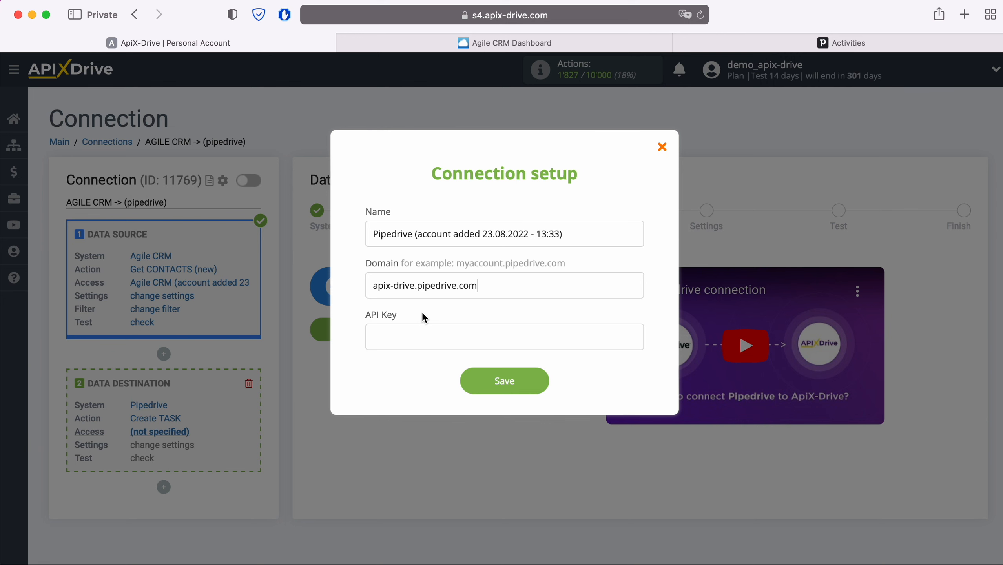
Copy the personal API token from the API tab of Pipedrive's Personal preferences.
left_click(826, 44)
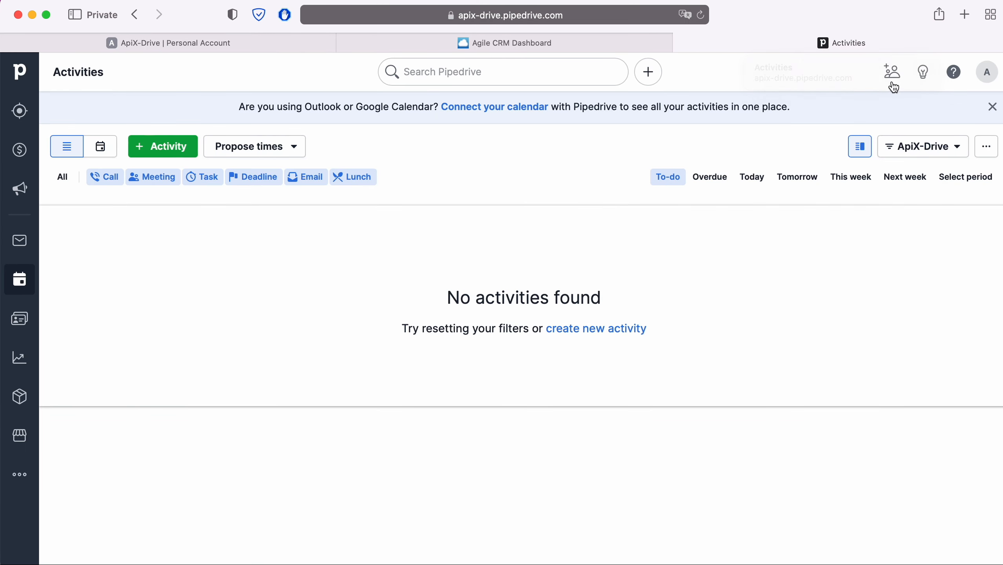
left_click(985, 73)
left_click(934, 138)
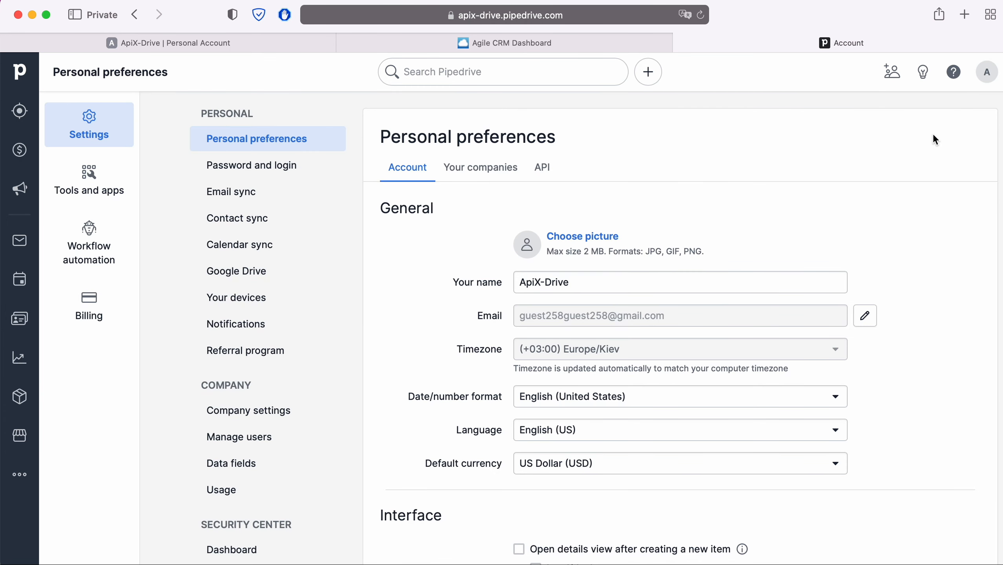
left_click(547, 169)
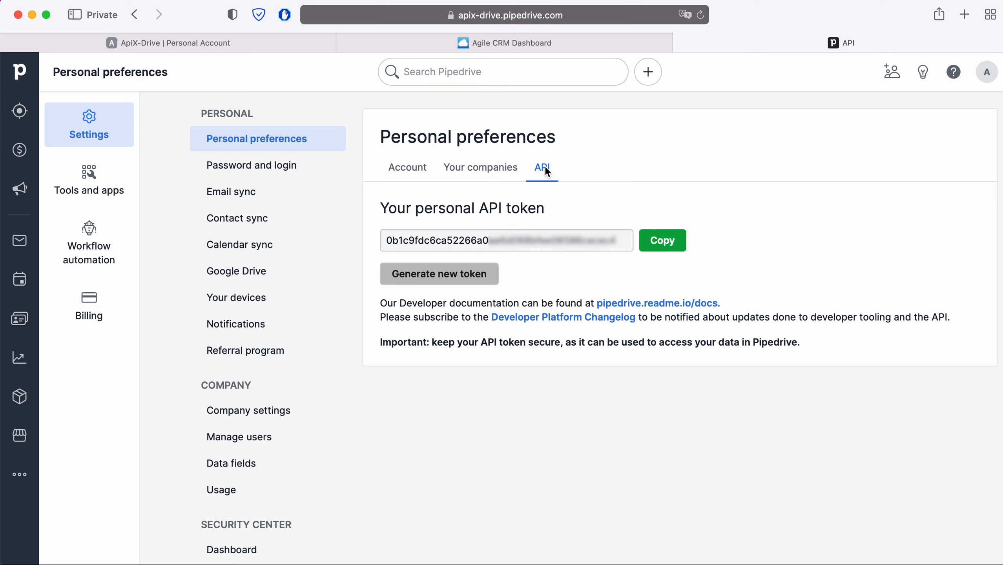
left_click(660, 242)
Paste the Pipedrive API token into API Key and save the connection.
left_click(236, 43)
right_click(387, 336)
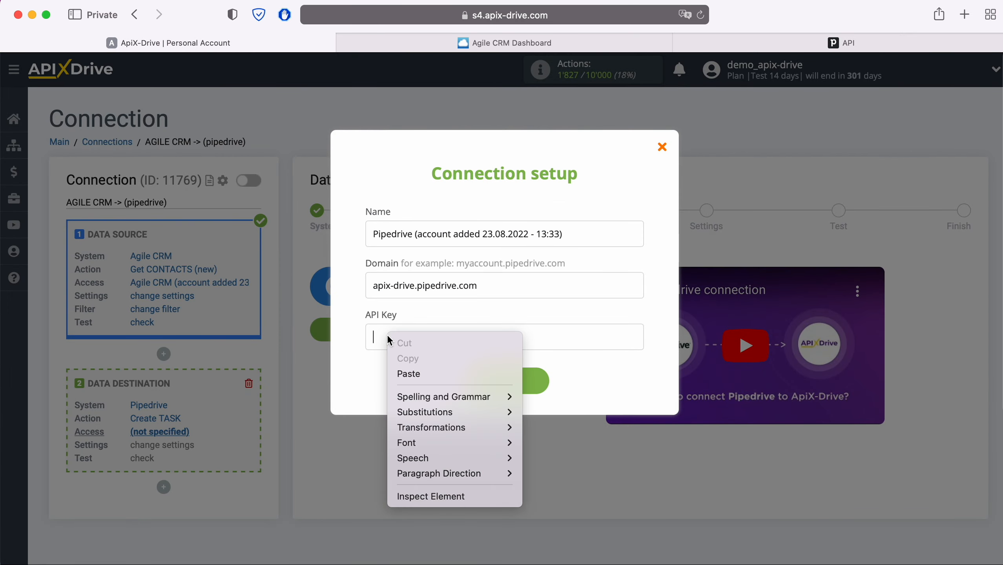
left_click(410, 366)
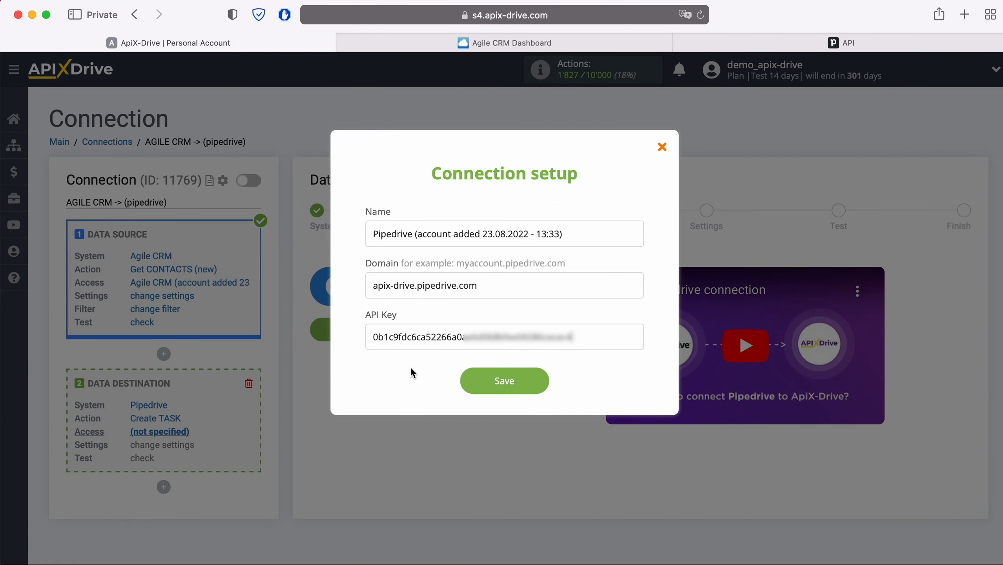
left_click(540, 378)
Select the saved Pipedrive account as the login and continue to Settings.
left_click(528, 288)
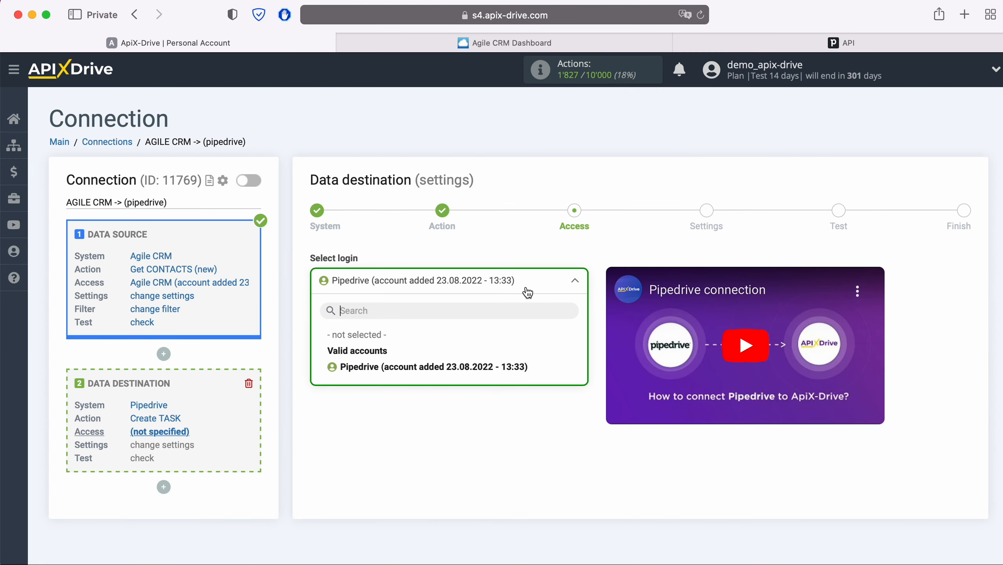
left_click(512, 362)
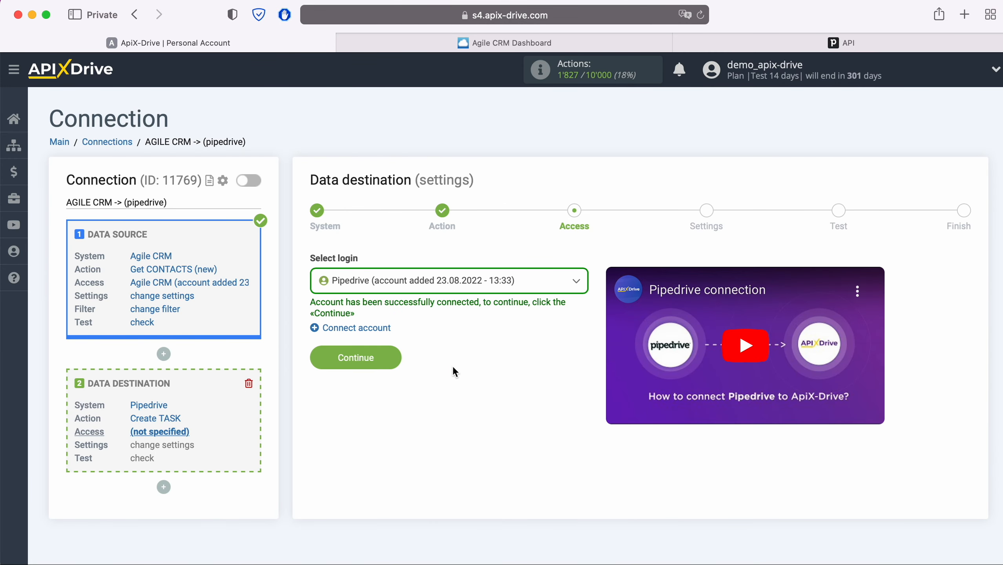
left_click(398, 360)
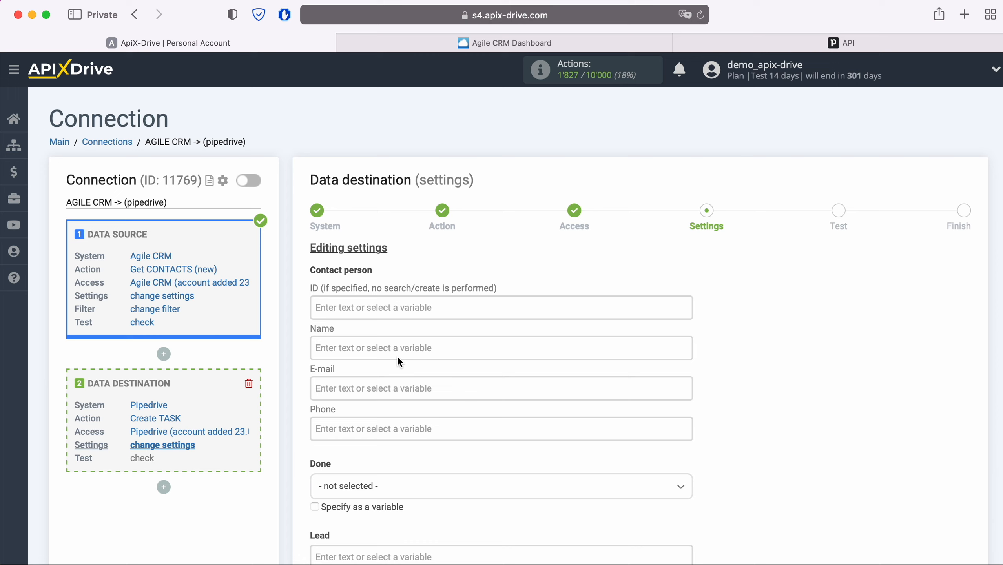
Map the contact's first name into Name and its e-mail value into E-mail.
left_click(382, 352)
scroll(435, 348, "down", 5)
scroll(527, 342, "down", 5)
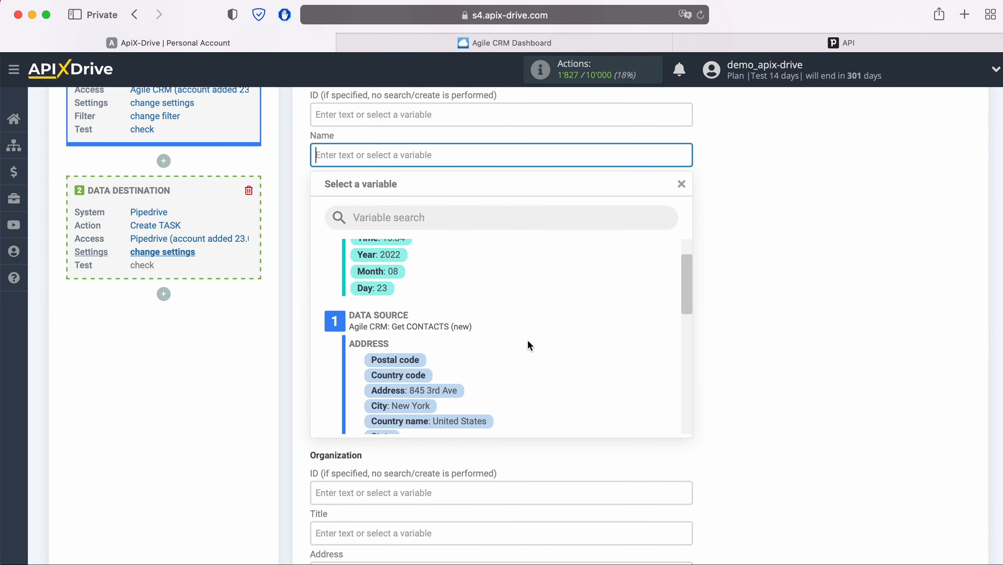
scroll(529, 345, "down", 2)
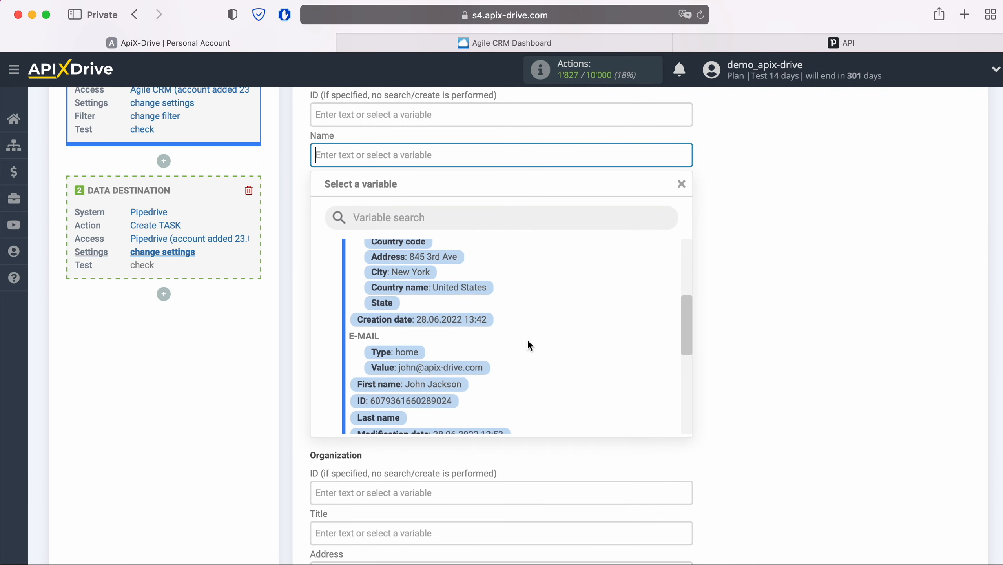
left_click(455, 382)
left_click(418, 205)
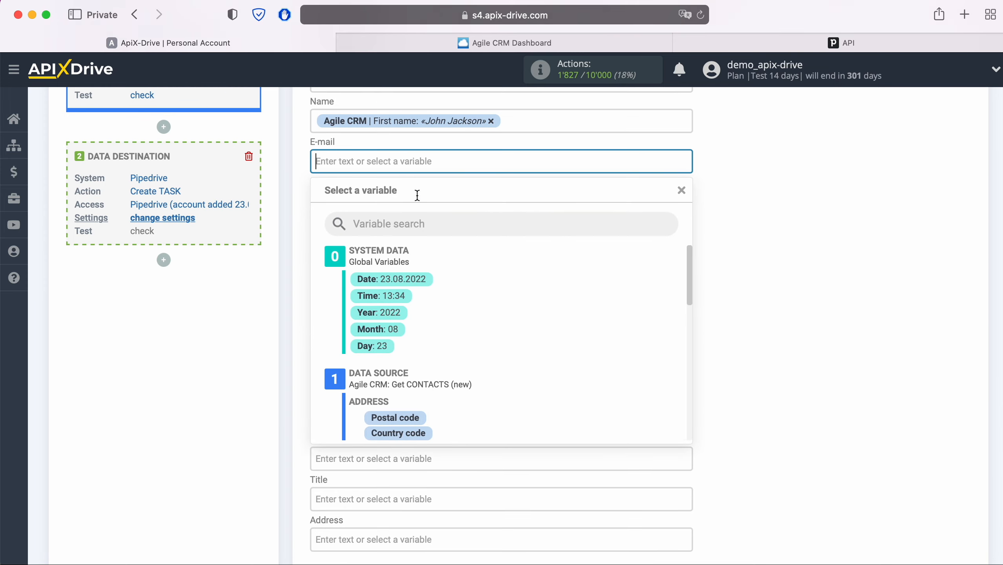
scroll(542, 335, "down", 3)
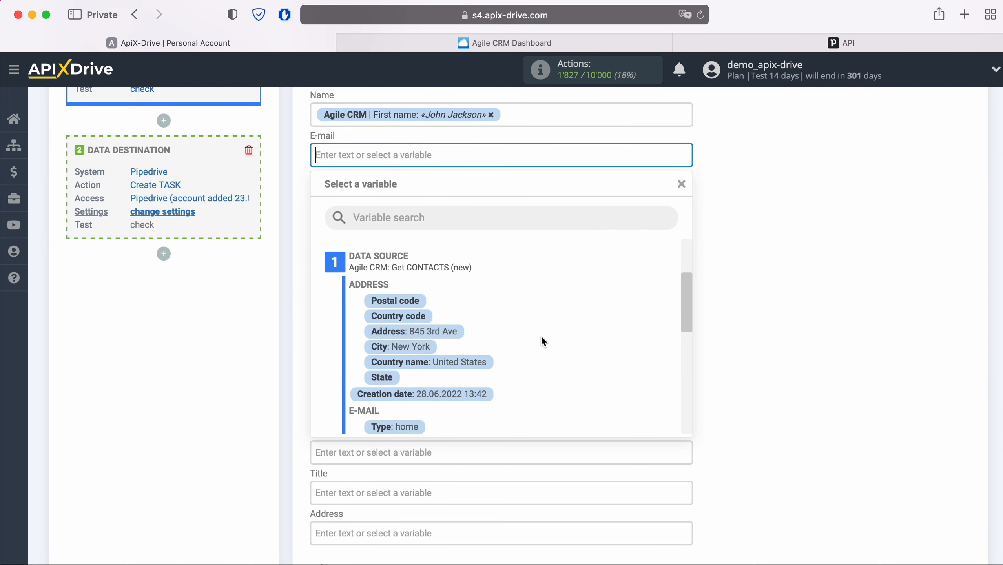
scroll(540, 335, "down", 3)
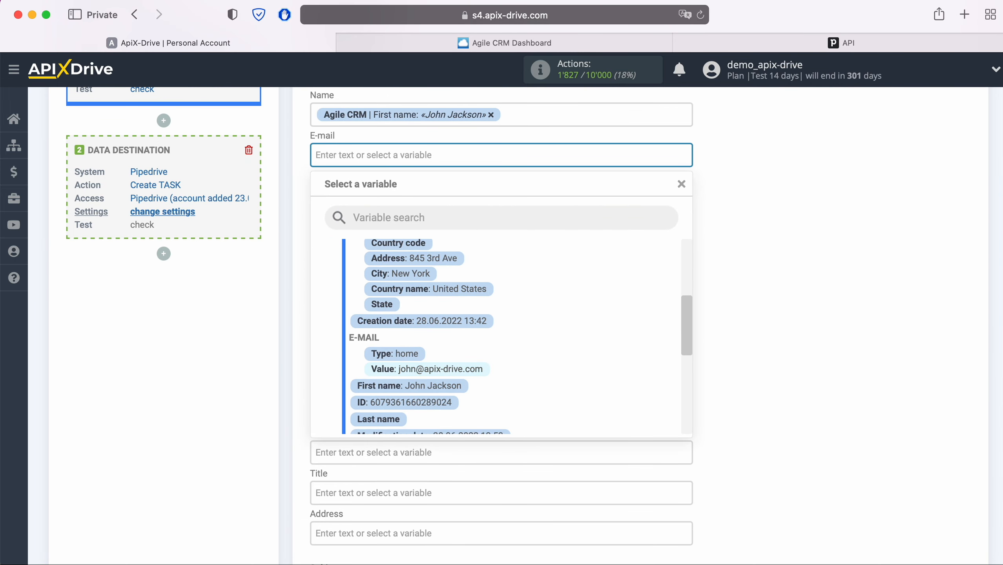
left_click(427, 368)
Map the Agile CRM contact's phone value into the task's Phone field.
left_click(429, 194)
scroll(523, 357, "down", 1)
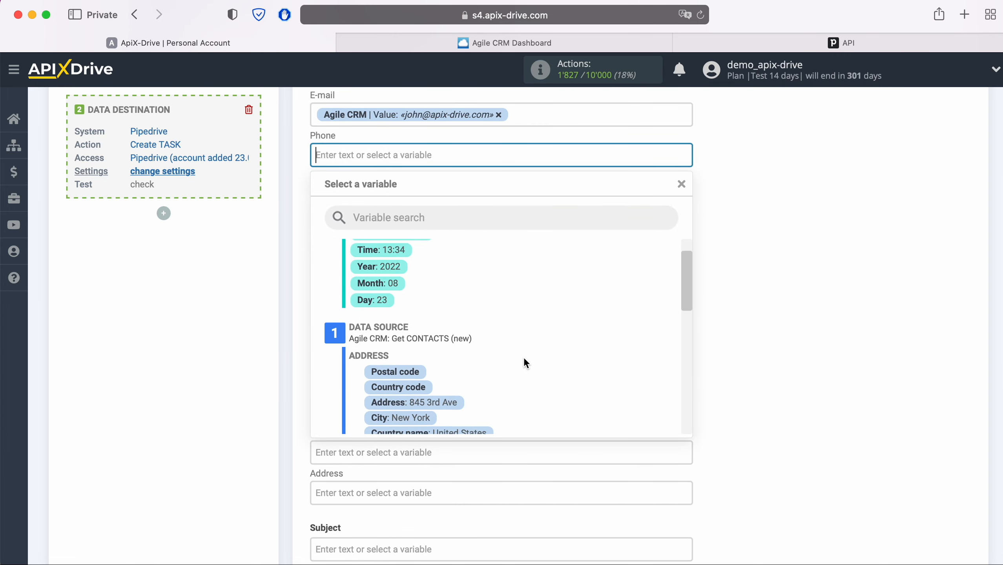
scroll(523, 358, "down", 5)
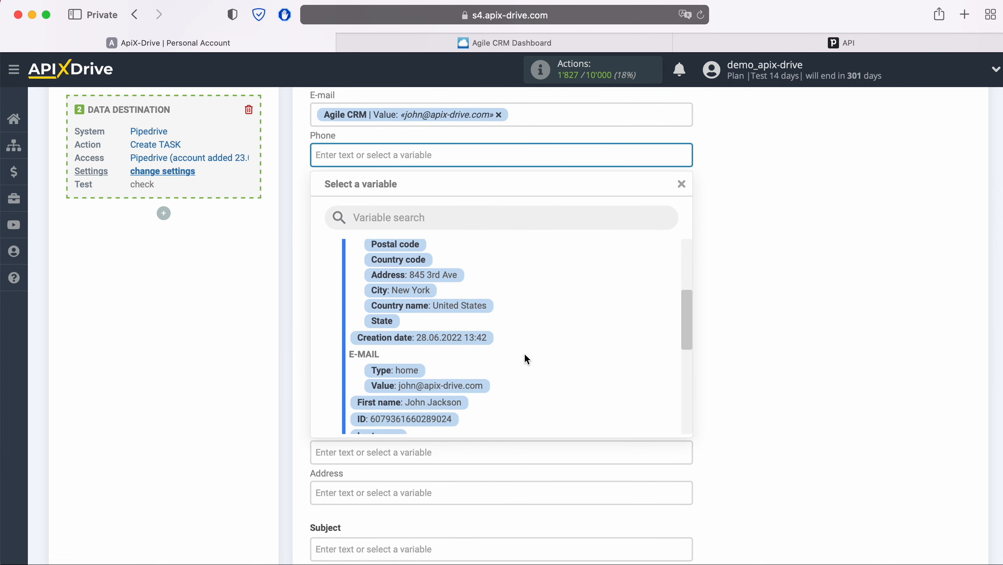
scroll(524, 355, "down", 6)
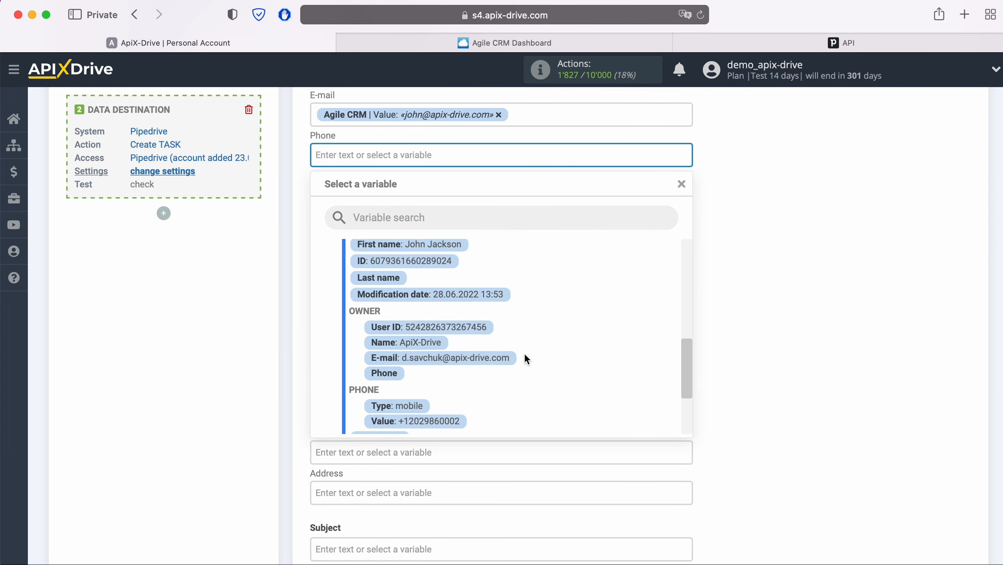
scroll(524, 354, "down", 1)
left_click(455, 405)
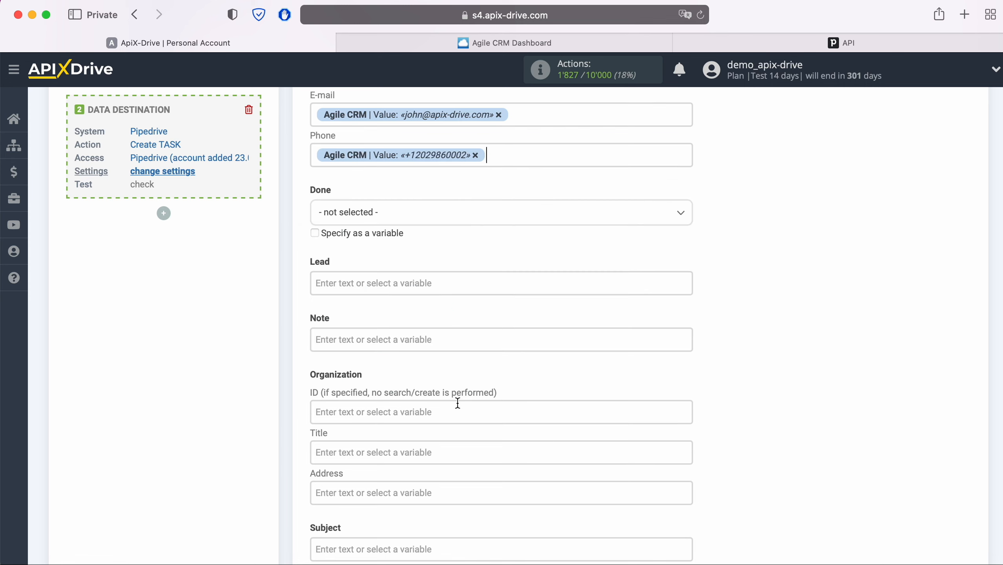
Set the task's Done status to To do.
left_click(441, 218)
left_click(354, 281)
scroll(348, 283, "down", 3)
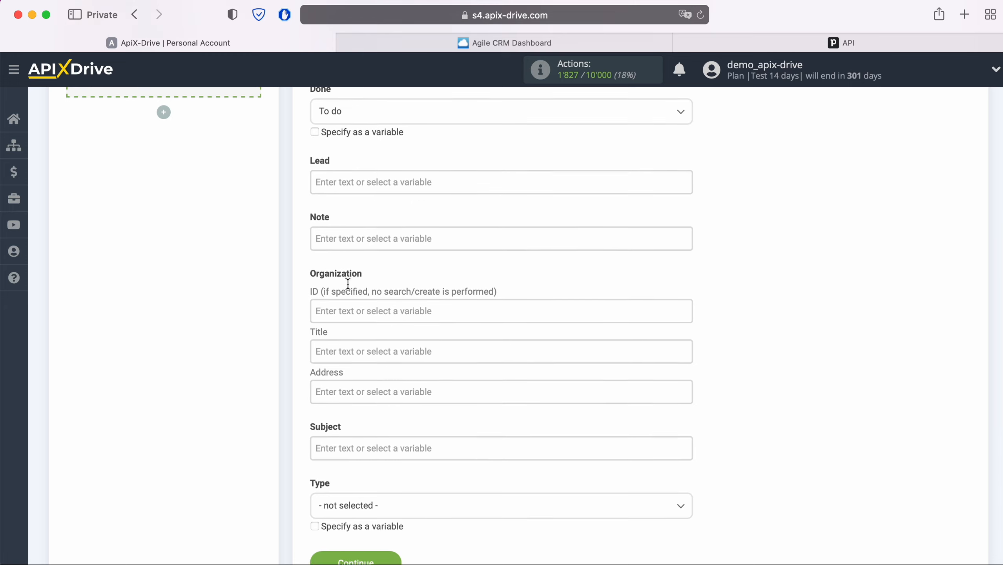
scroll(348, 283, "down", 1)
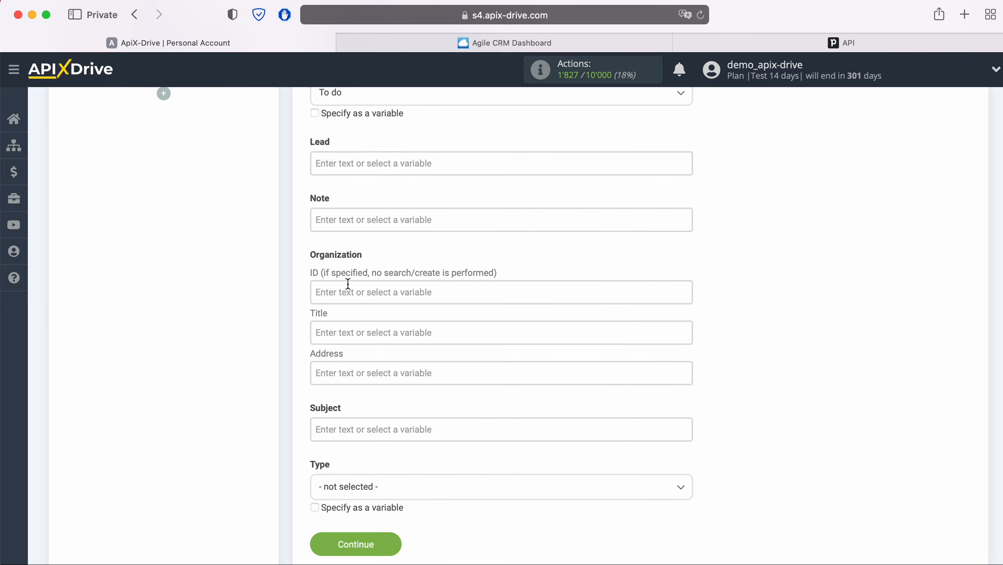
Fill Note with 'New CONTACT from Agile CRM' plus the contact's creation date.
left_click(346, 222)
scroll(347, 222, "down", 2)
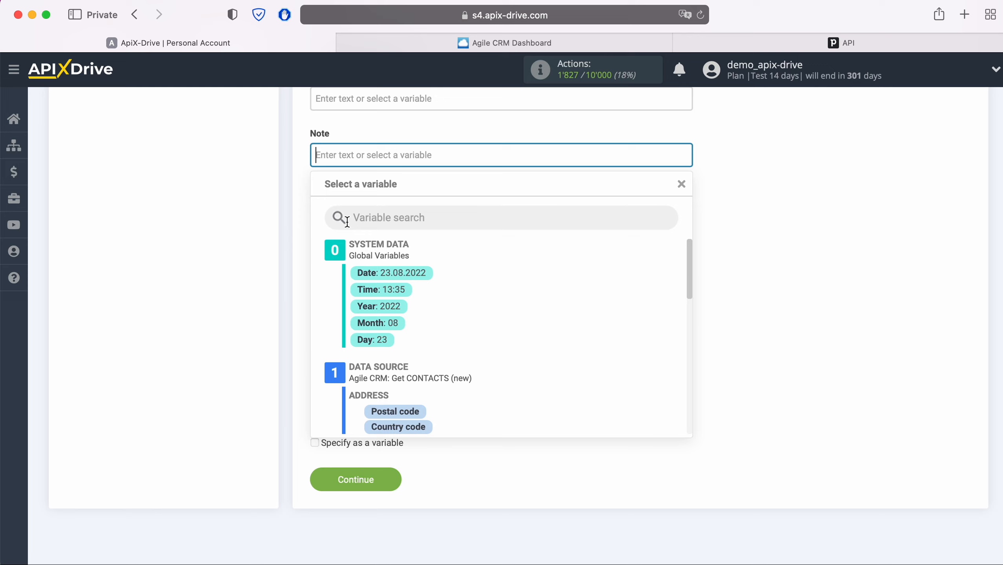
type("New CONTA")
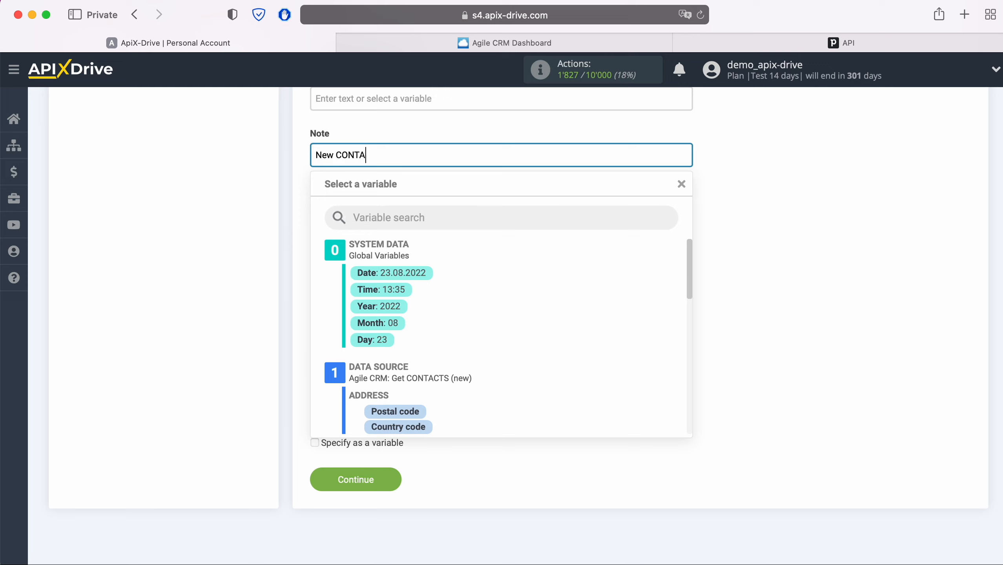
type("CT from Agile CRM")
scroll(503, 355, "down", 5)
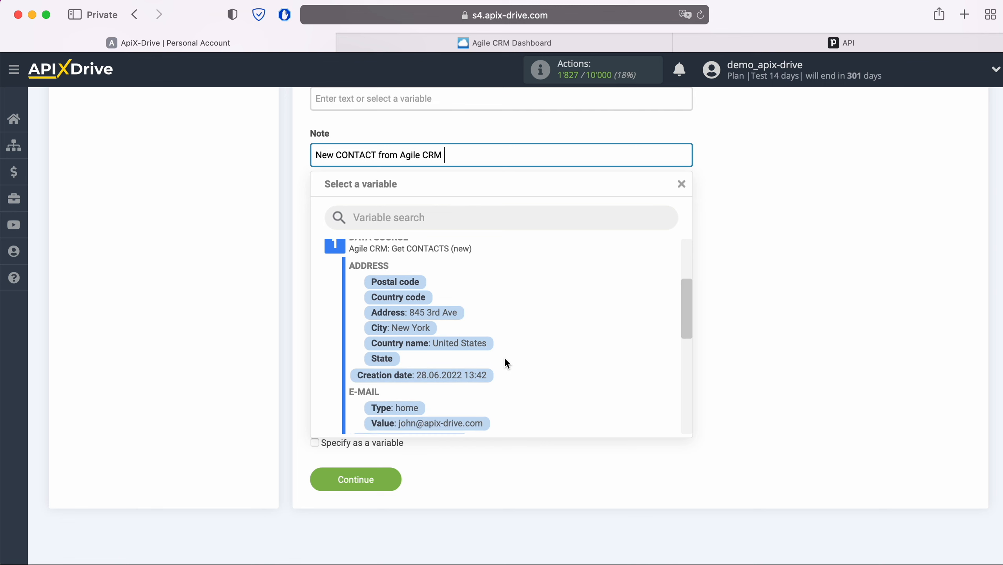
left_click(467, 366)
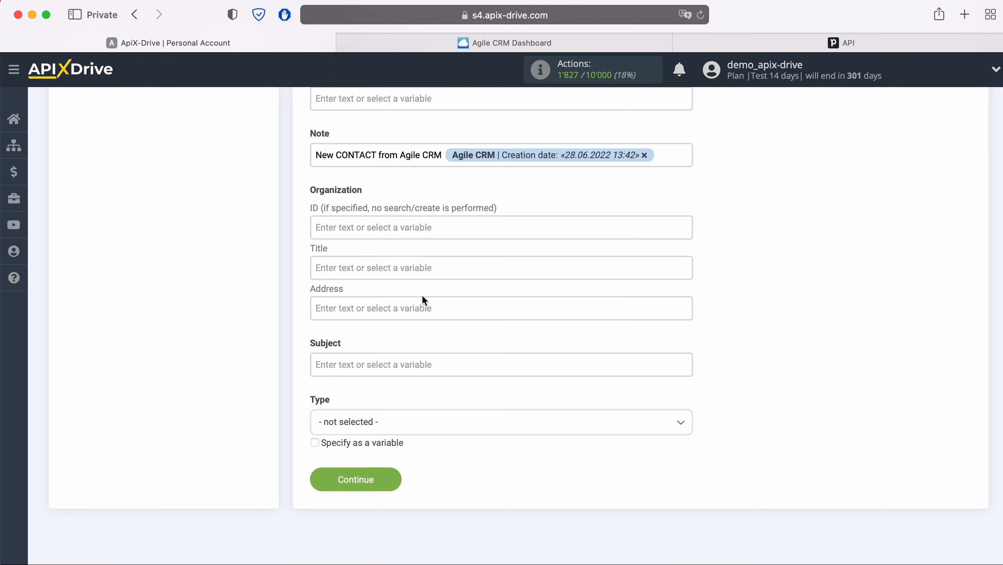
Map the contact's first name into the organization Title.
left_click(410, 268)
scroll(524, 332, "down", 6)
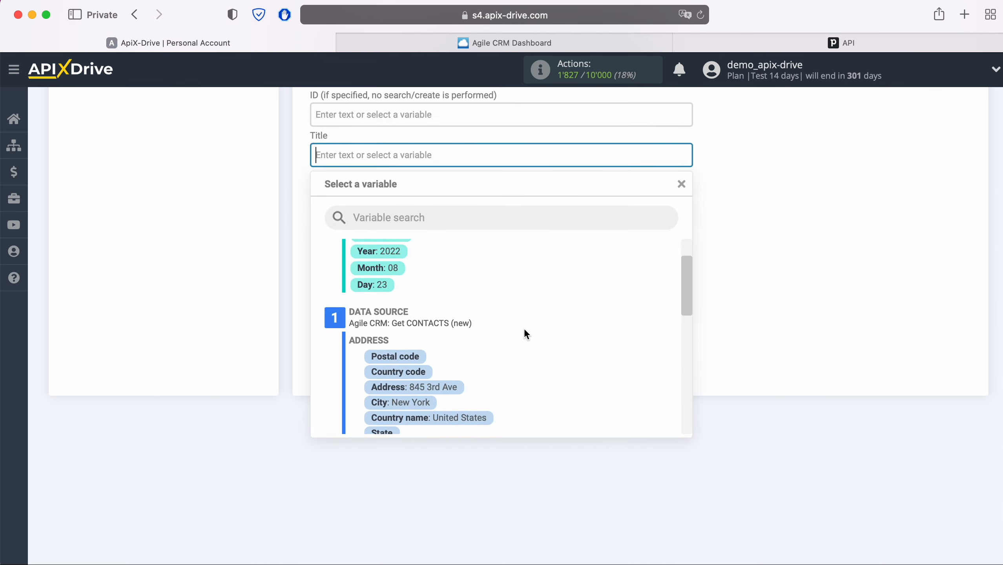
left_click(453, 379)
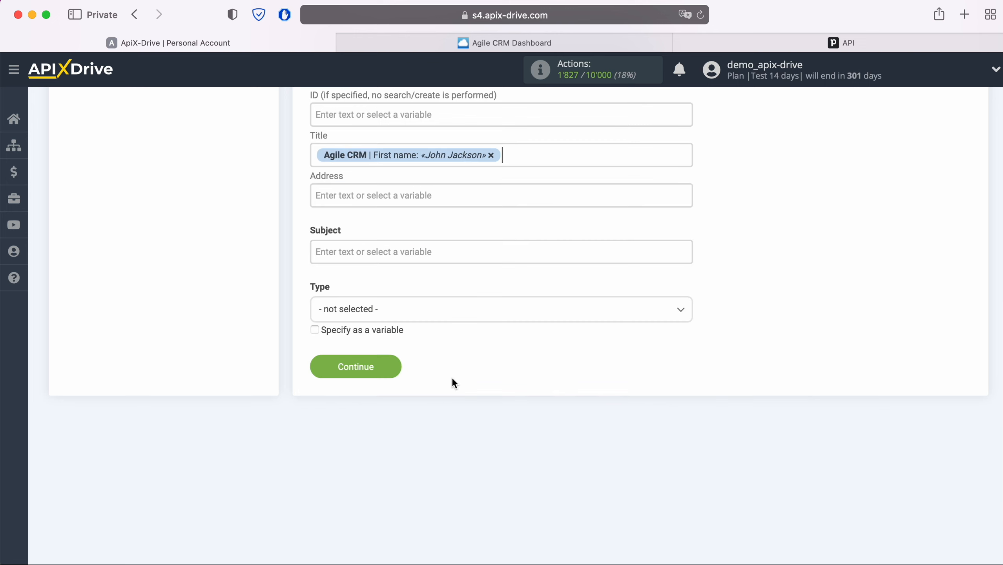
Set Subject to 'New CONTACT from AgileCRM' followed by the contact's first name.
left_click(415, 248)
type("New")
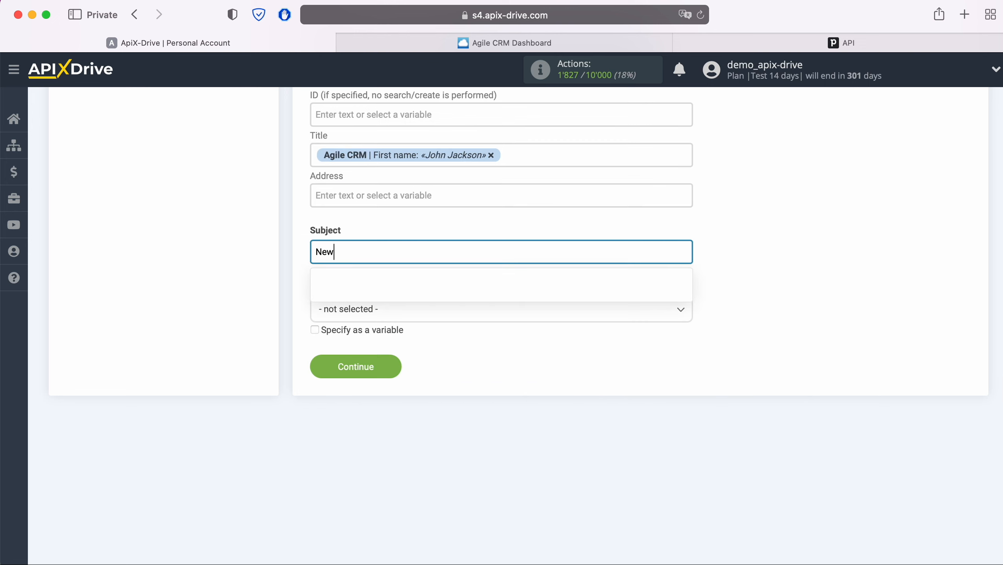
type(" CONTACT f")
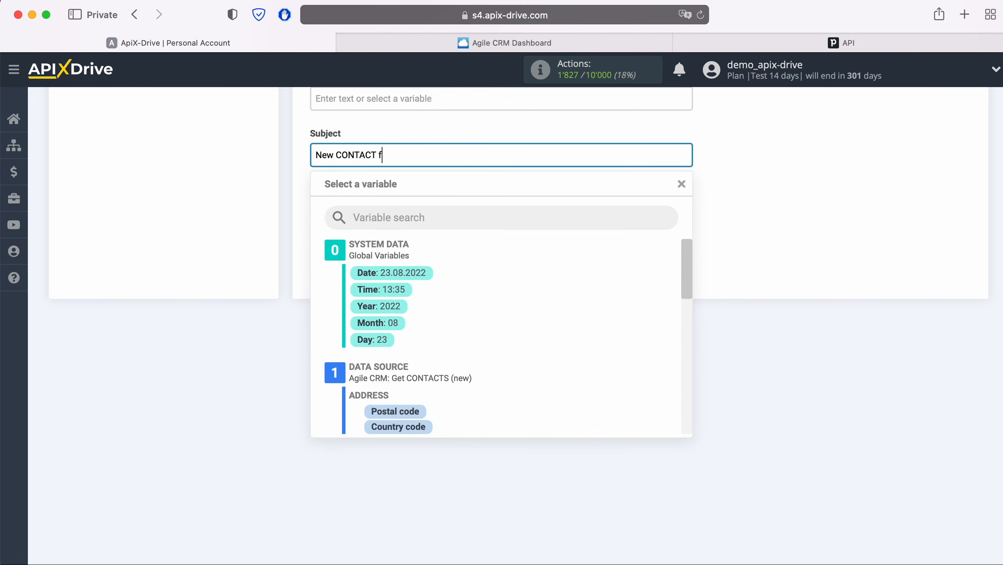
type("rom AgileCRM")
scroll(498, 332, "down", 2)
scroll(505, 332, "down", 4)
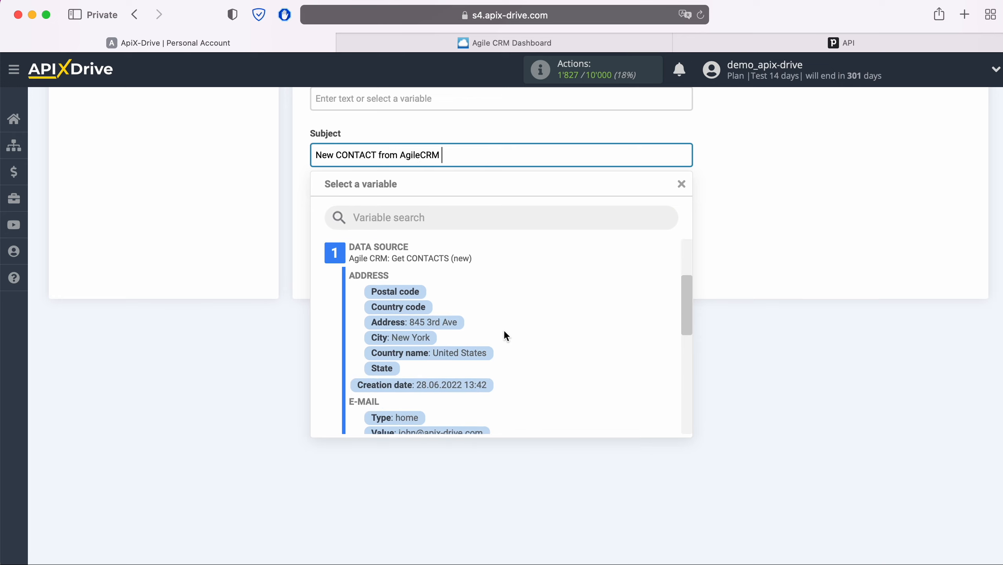
left_click(450, 376)
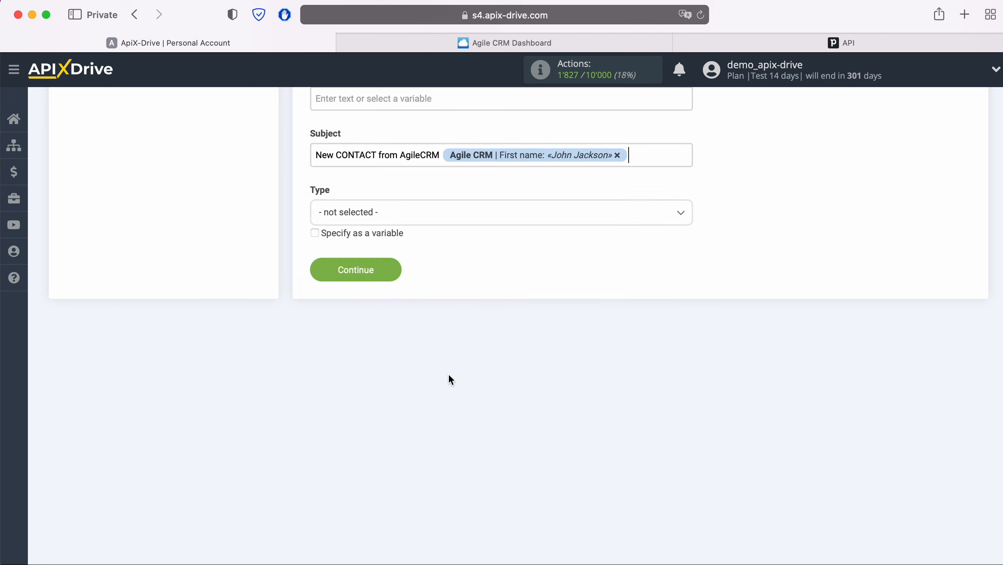
Set the activity Type to Task.
left_click(412, 213)
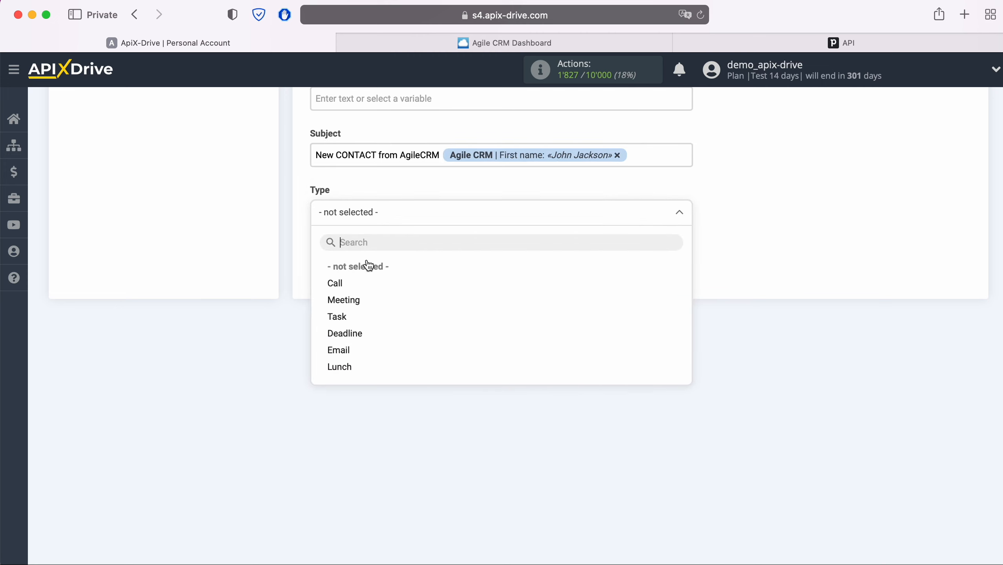
left_click(340, 316)
scroll(340, 315, "up", 6)
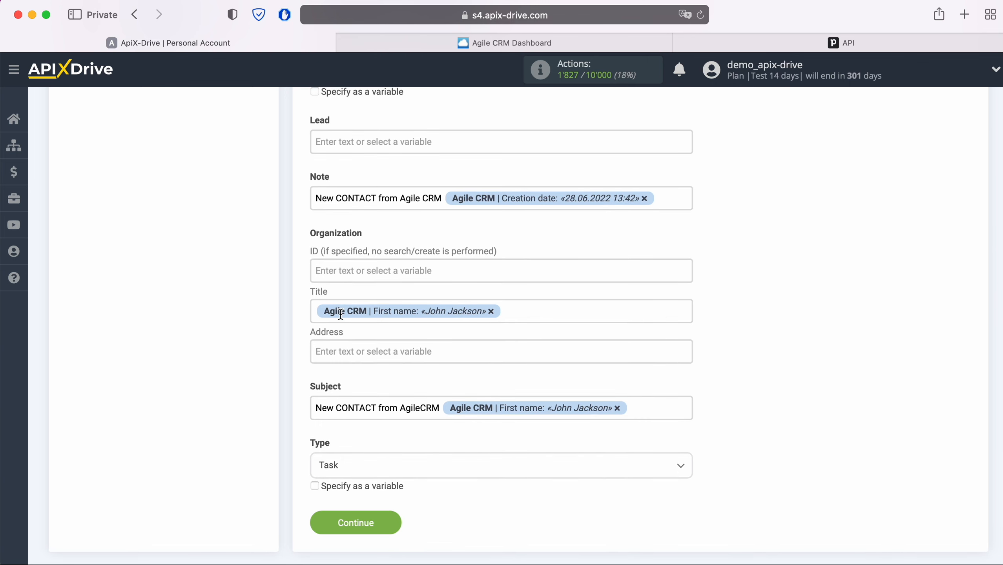
Save the task mapping, send a test task to Pipedrive, and switch to Pipedrive.
left_click(393, 522)
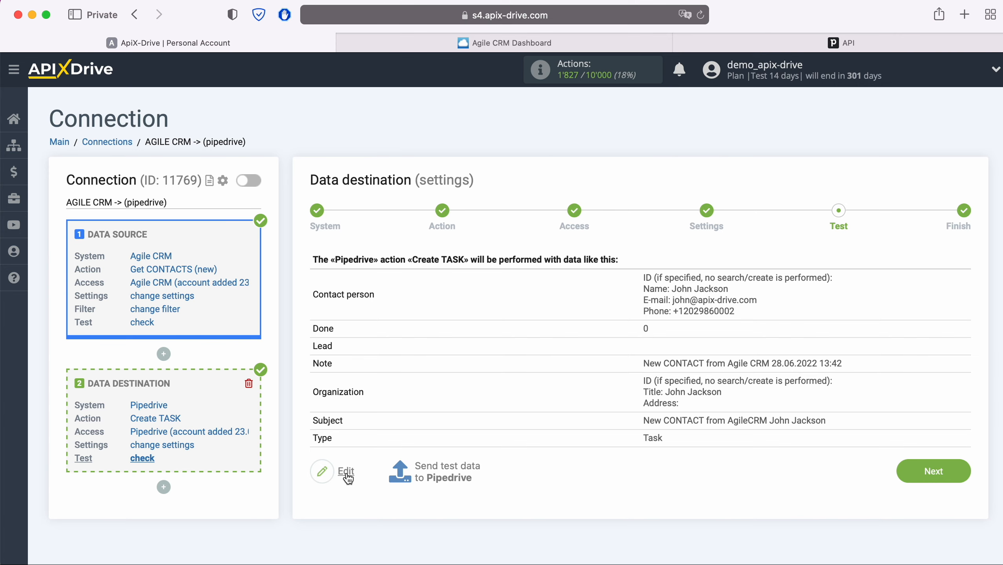
left_click(444, 465)
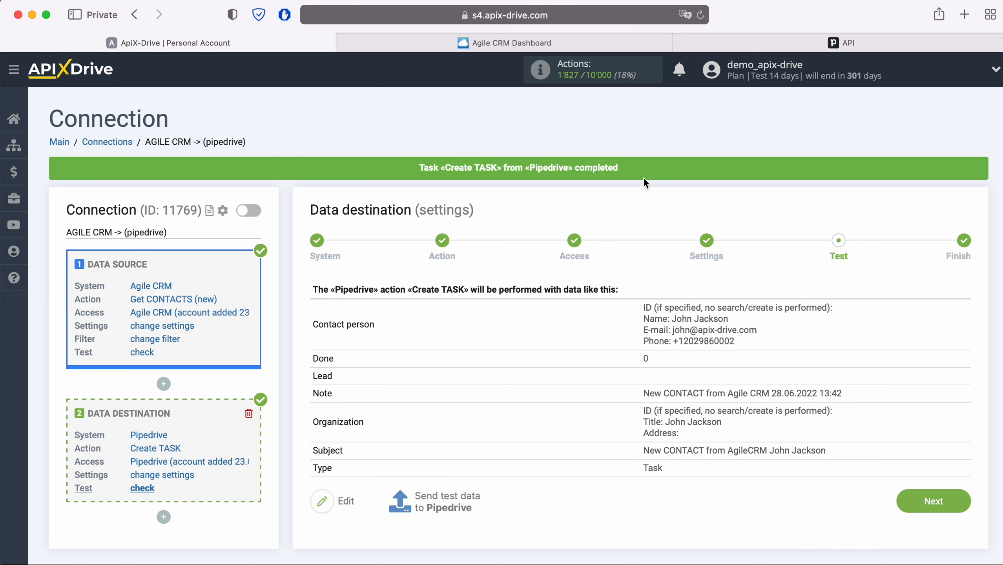
left_click(708, 40)
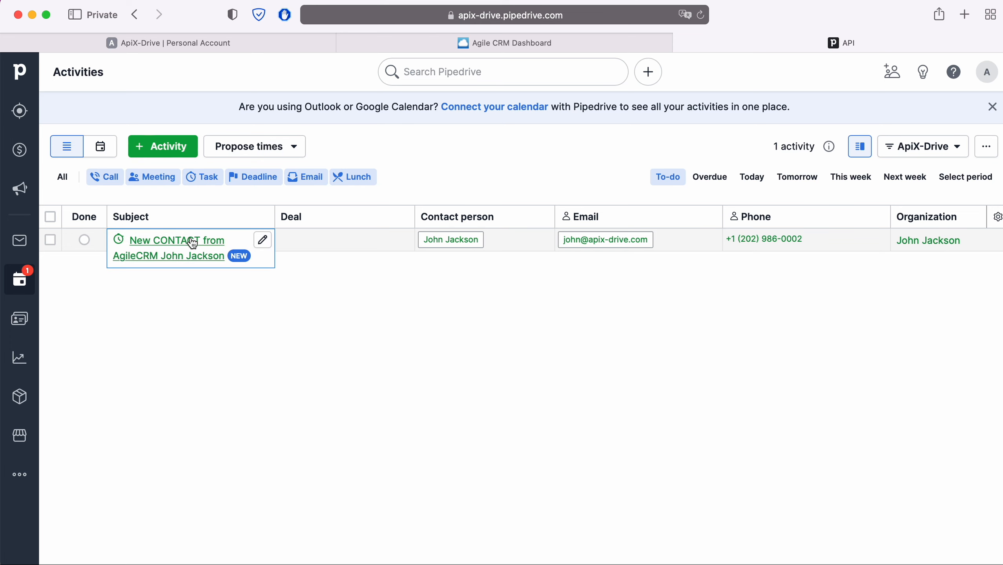
View the new 'New CONTACT from AgileCRM' task in Pipedrive, then return to ApiX-Drive.
left_click(192, 243)
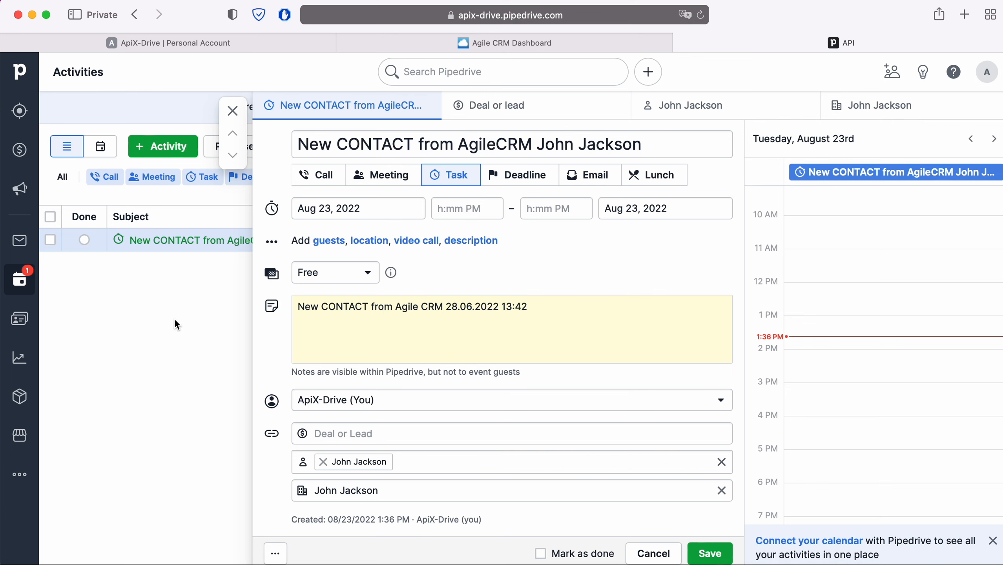
left_click(190, 44)
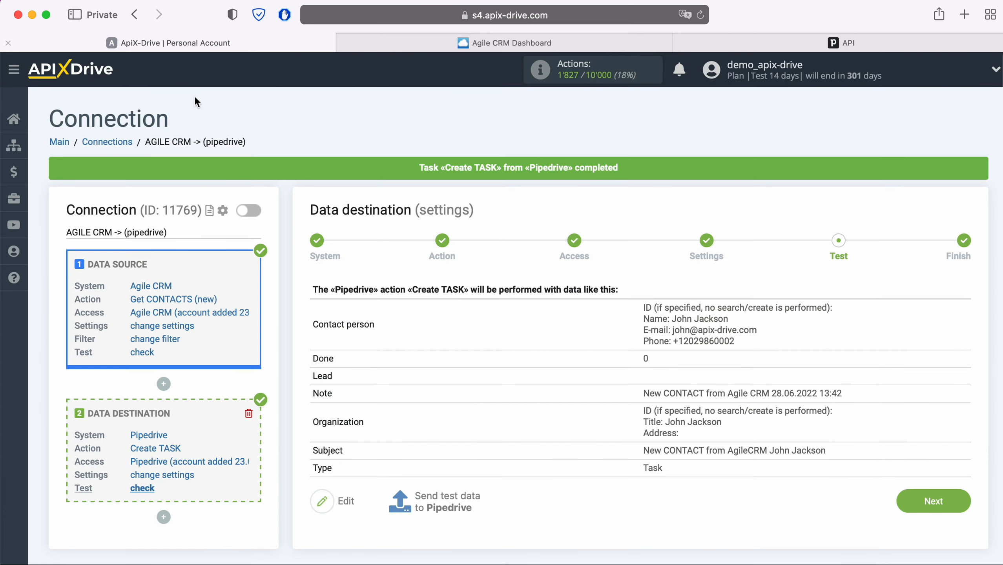
Finish setup, enable auto-update and set the connection's update interval to 5 minutes.
left_click(961, 504)
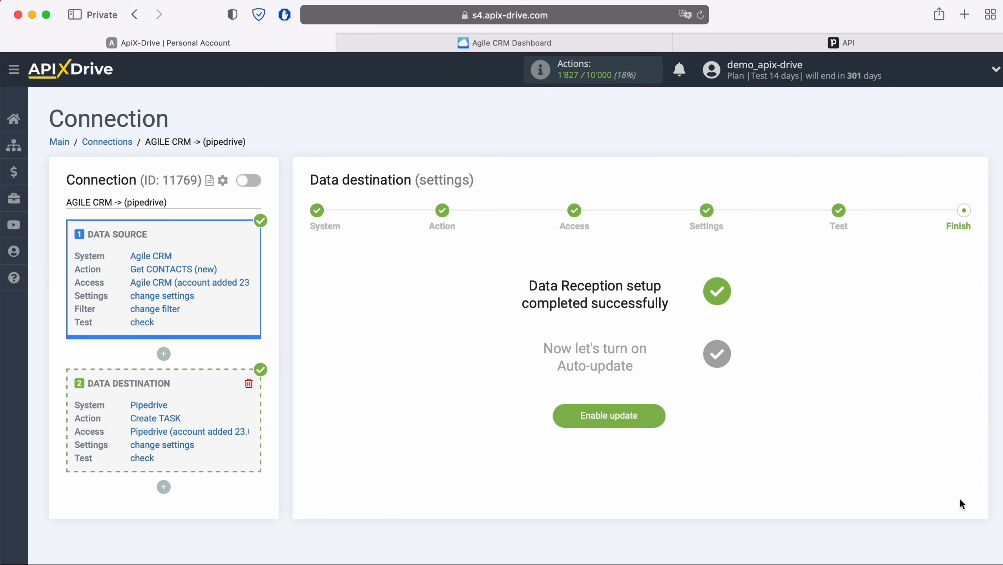
left_click(663, 415)
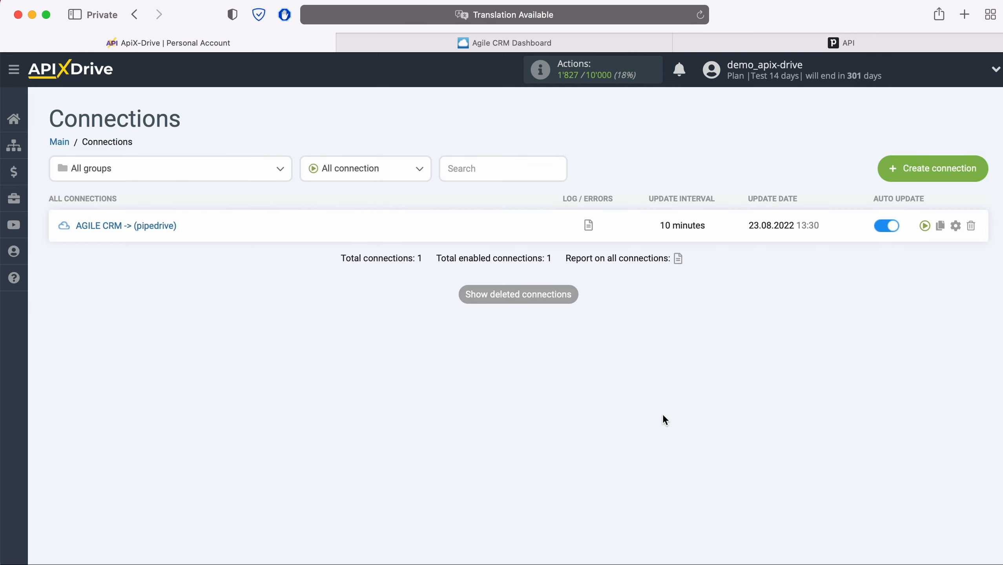
left_click(956, 226)
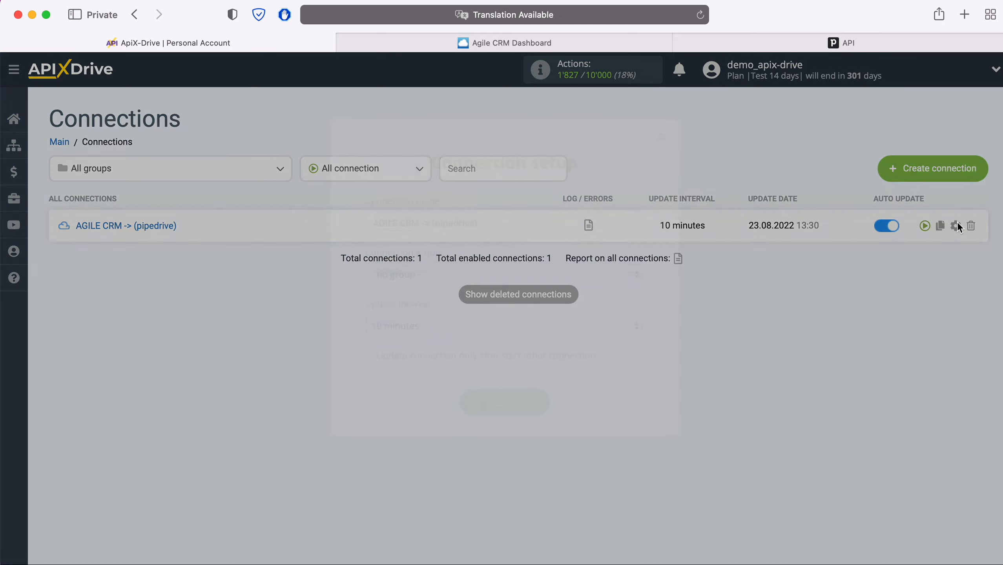
left_click(606, 328)
left_click(580, 304)
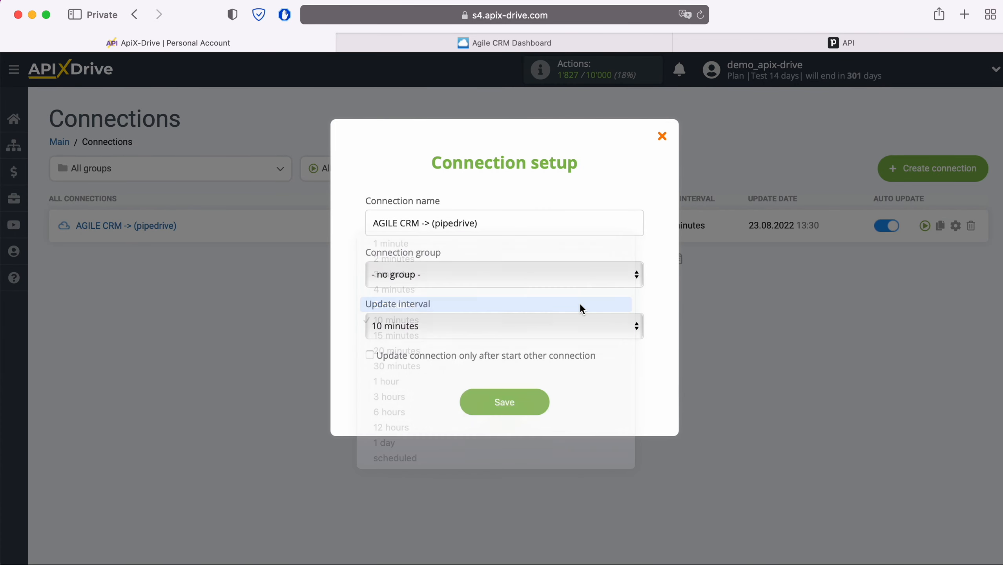
left_click(544, 402)
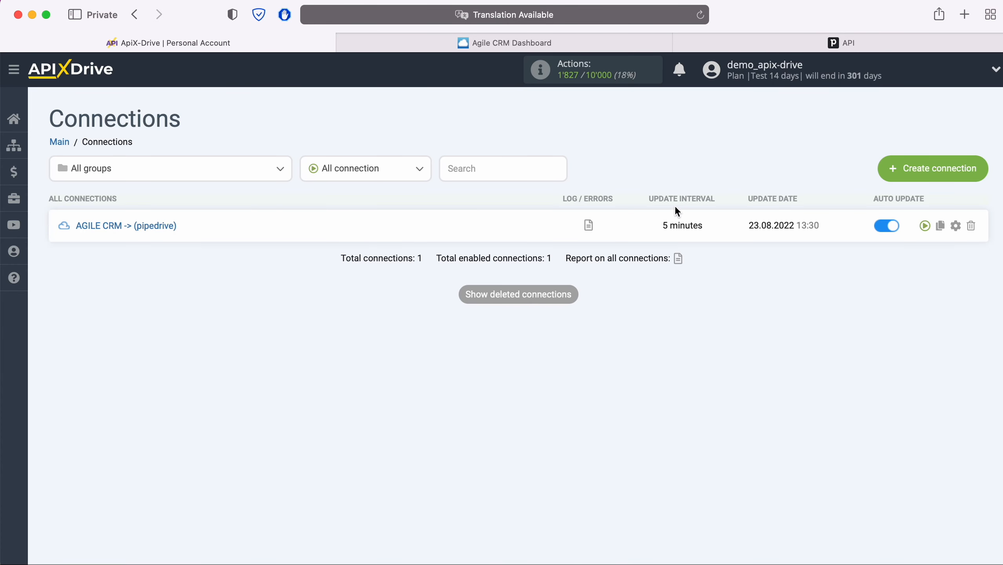